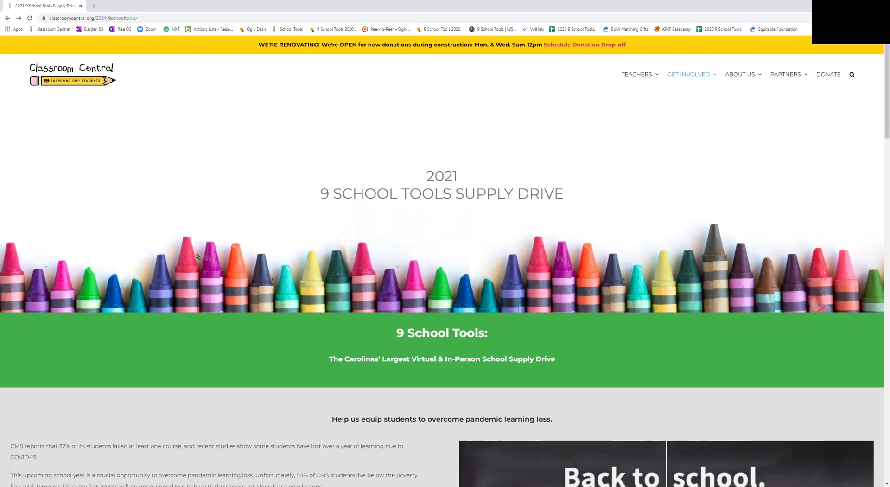
Step: Follow the 'Sign up to host a virtual drive here' link on the Classroom Central site
scroll(225, 249, down, 1)
scroll(224, 251, up, 1)
scroll(367, 234, down, 15)
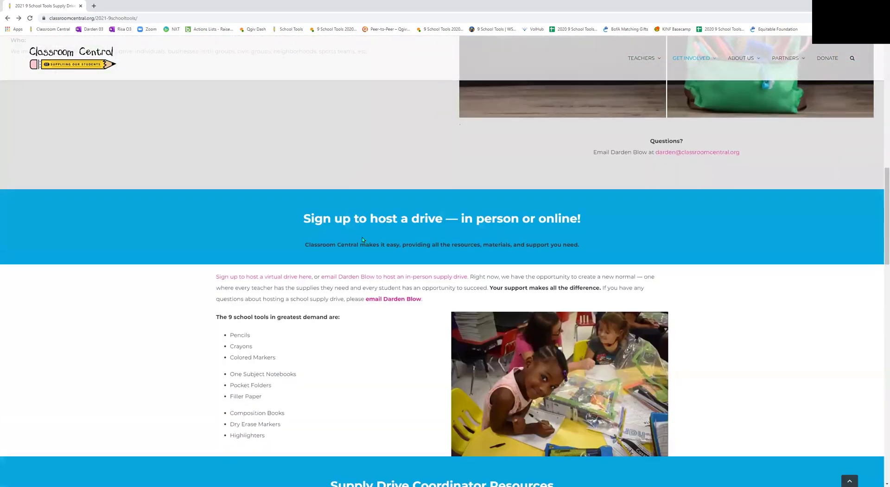
scroll(360, 237, up, 1)
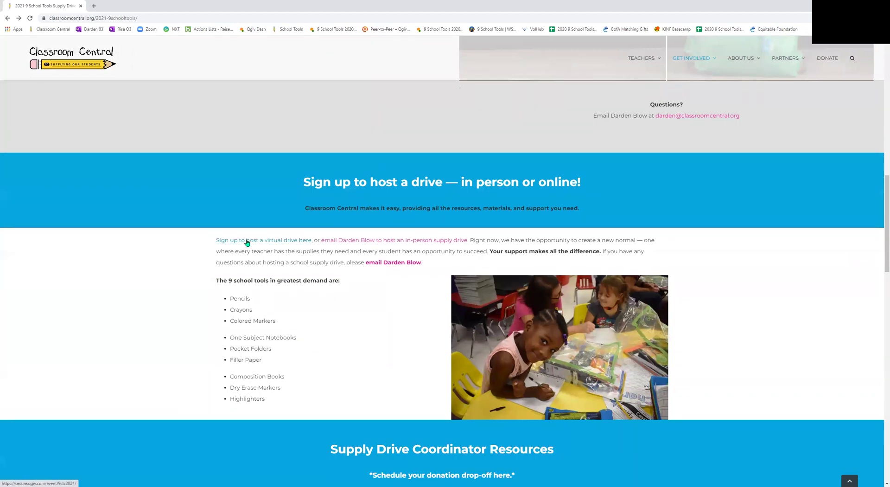
click(248, 241)
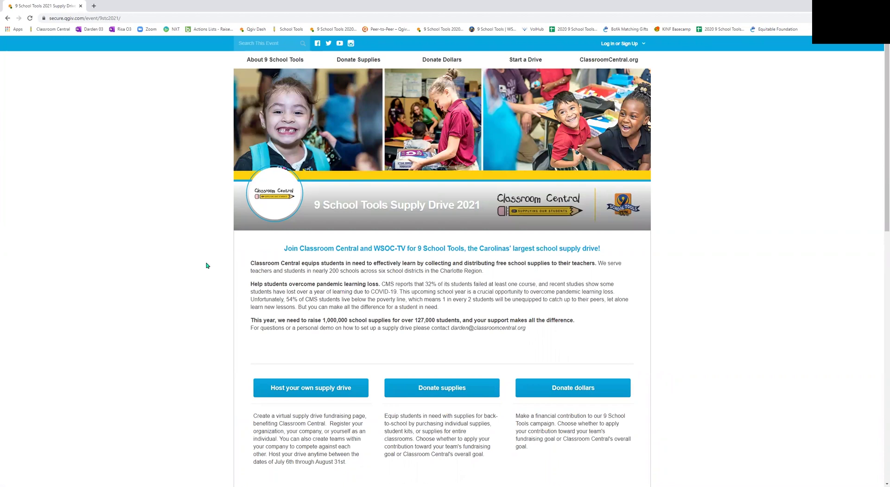
Step: Choose to host your own supply drive and register for it
scroll(206, 260, down, 4)
click(291, 213)
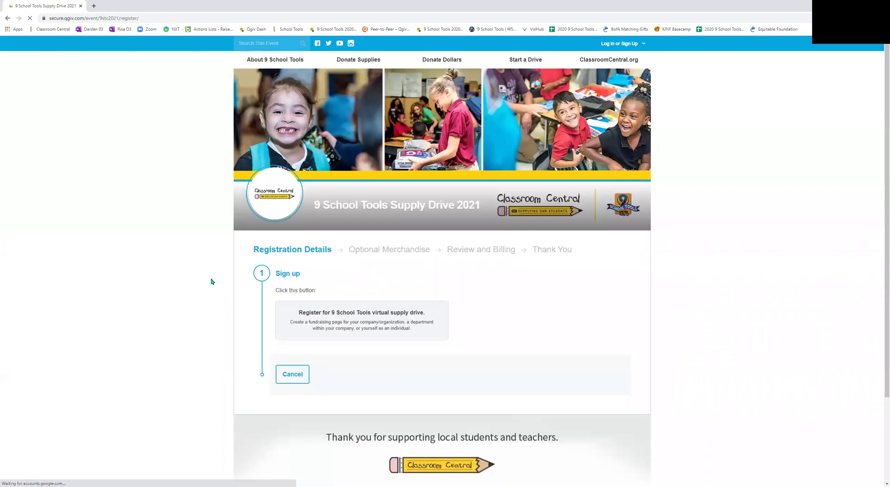
click(328, 315)
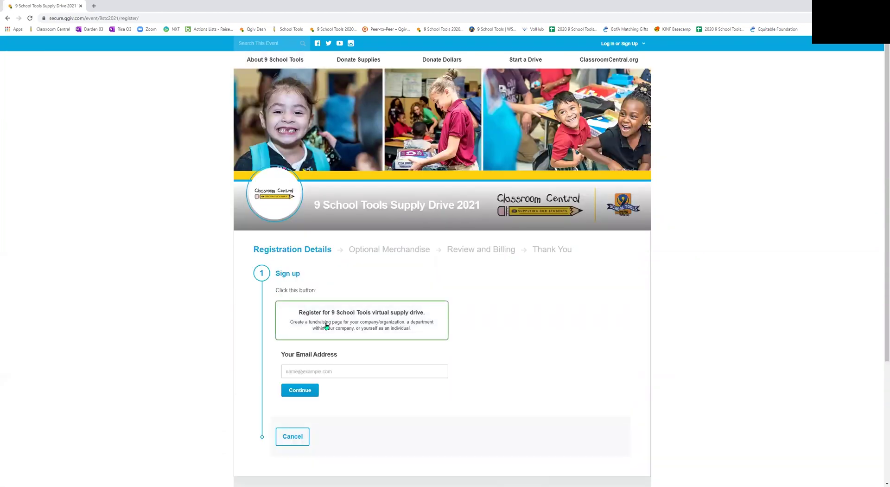
Step: Enter the registration e-mail address and proceed to creating a new account
click(315, 371)
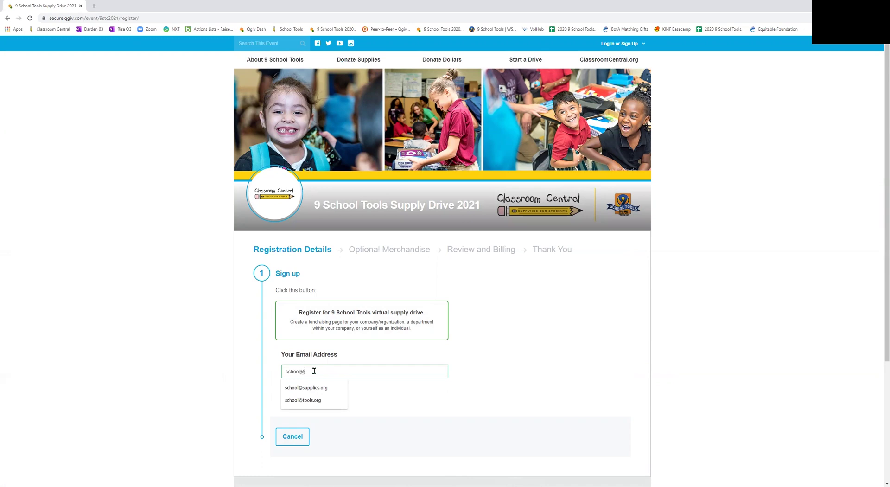
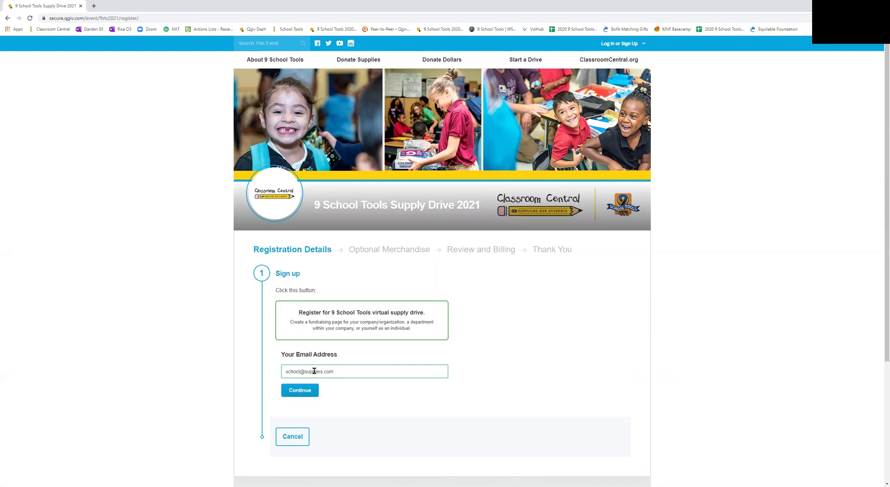
click(300, 390)
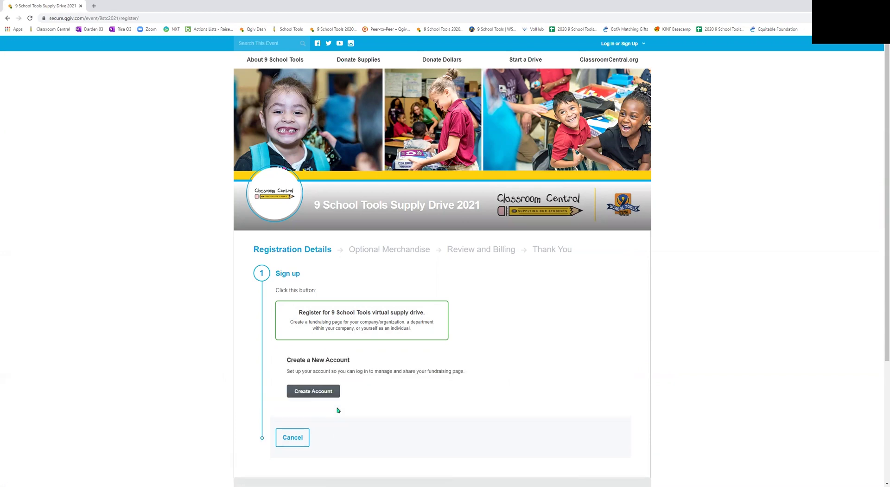
click(315, 396)
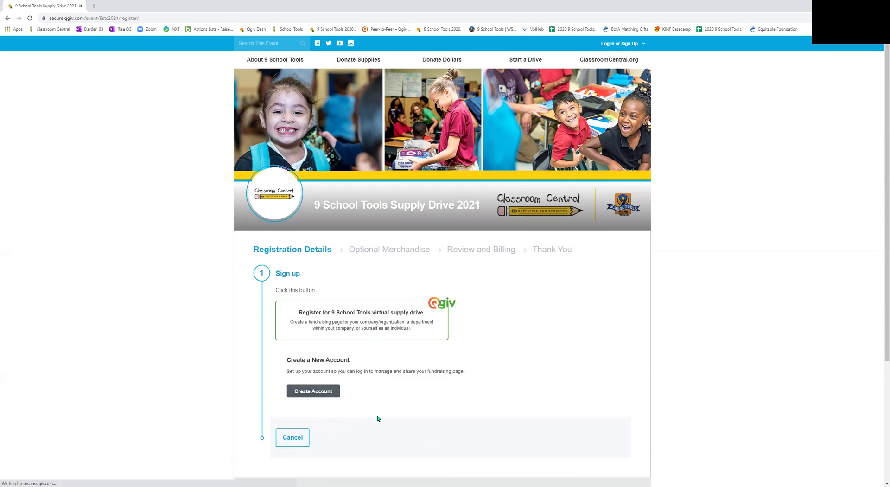
Step: Fill in the account holder's first and last name
click(412, 180)
text(John)
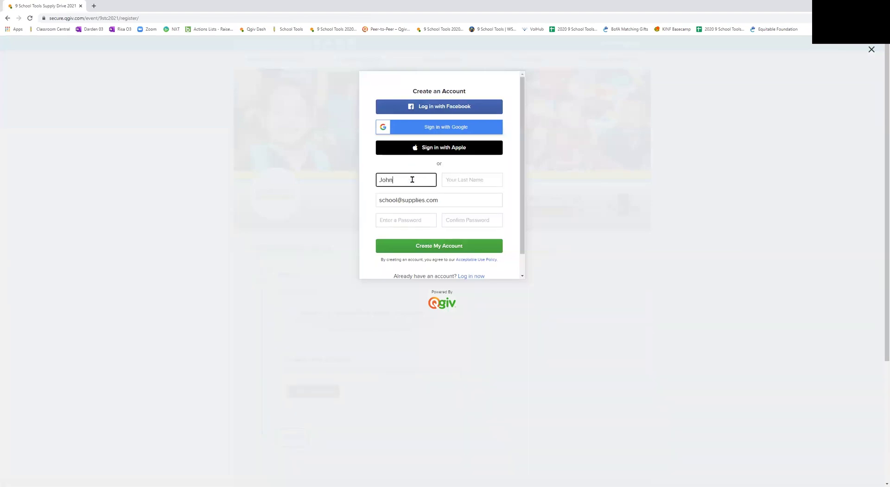
key(Tab)
text(Smith)
key(Tab)
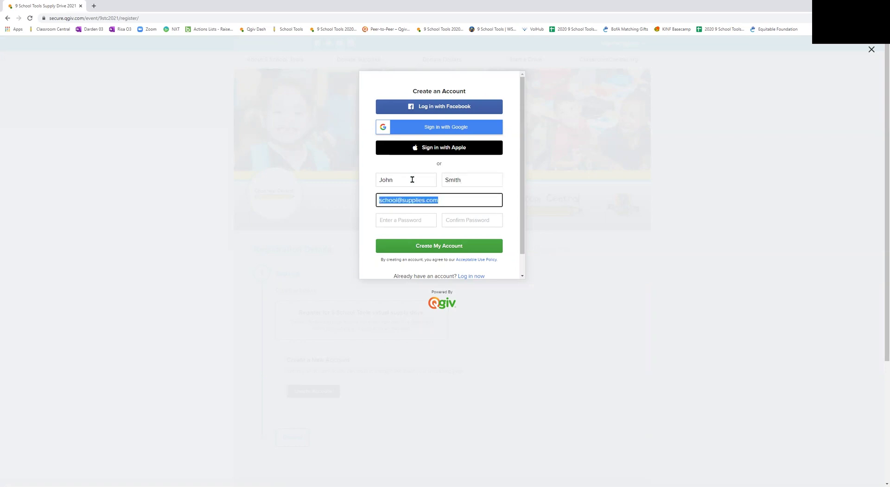
Step: Set a matching account password and confirmation, then create the account
click(408, 220)
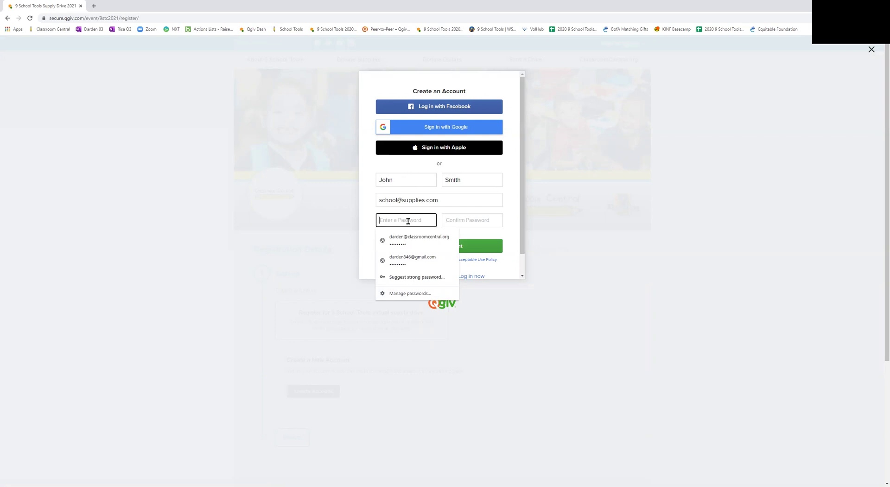
text(••••••••••)
key(Tab)
text(•)
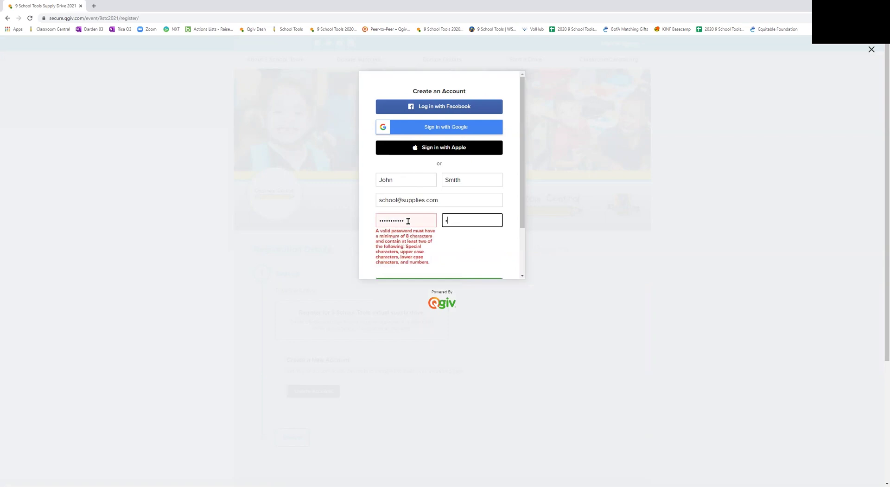
text(••••••••••)
click(408, 221)
text(•)
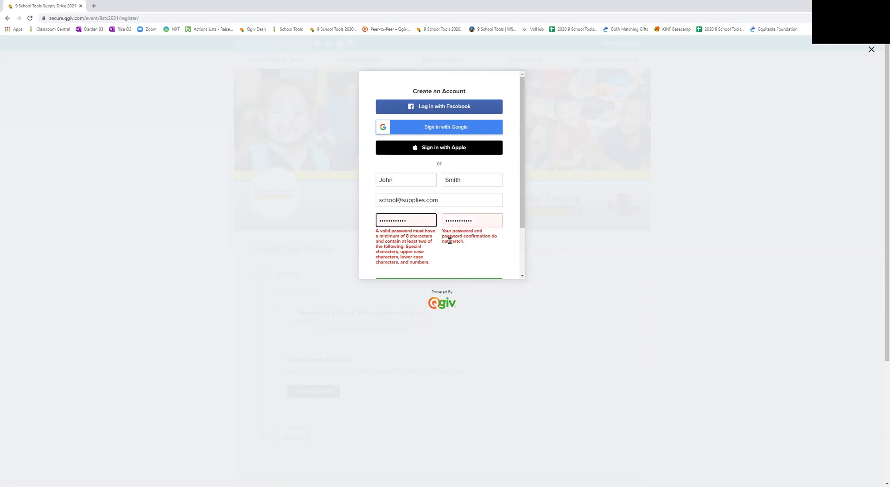
click(463, 261)
drag(477, 222, 438, 221)
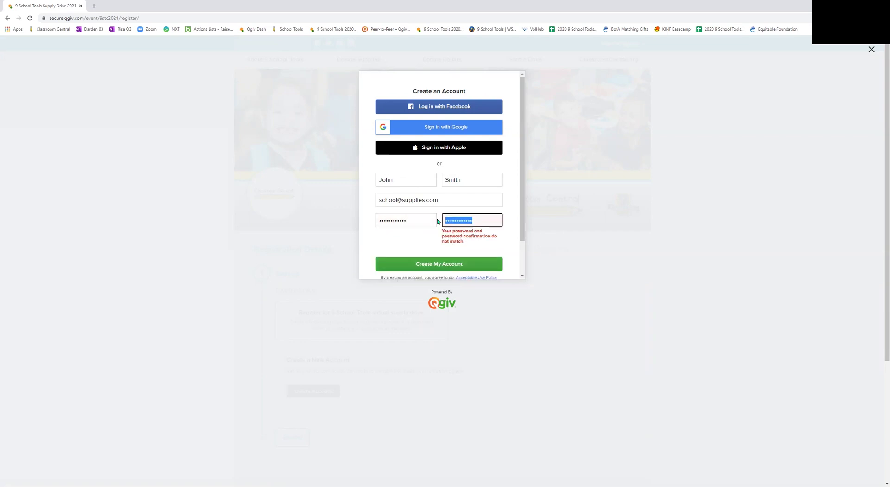
text(••••••••••••)
click(423, 240)
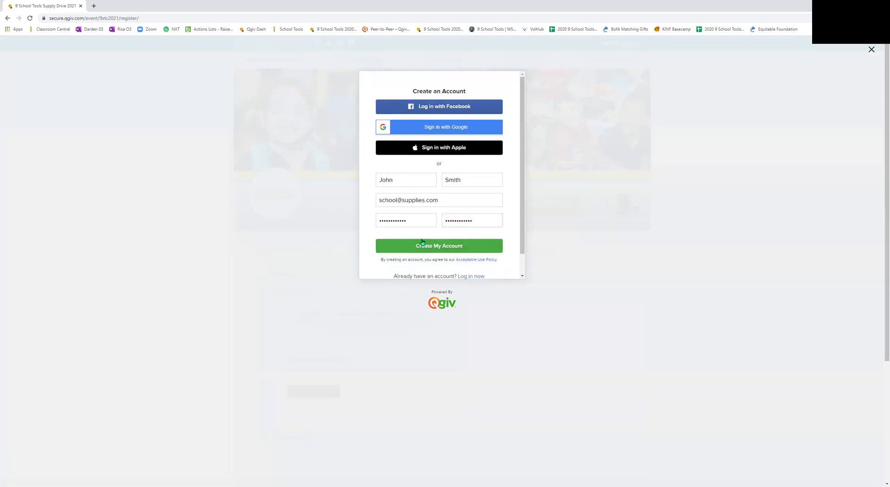
click(436, 245)
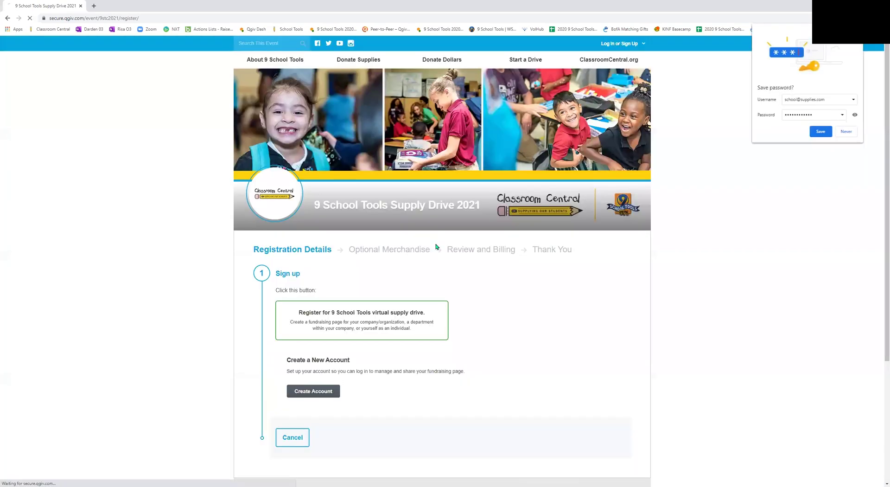
Step: Decline saving the browser password and choose to add your company as a team fundraiser
click(846, 132)
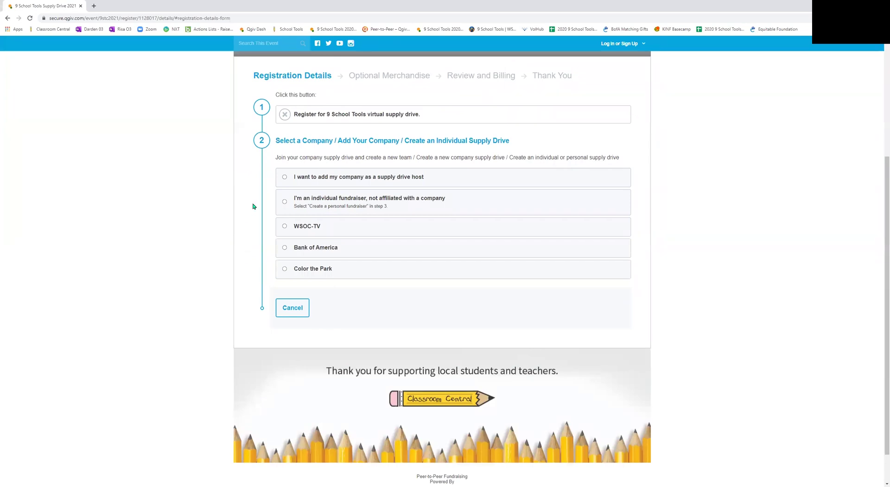
click(282, 179)
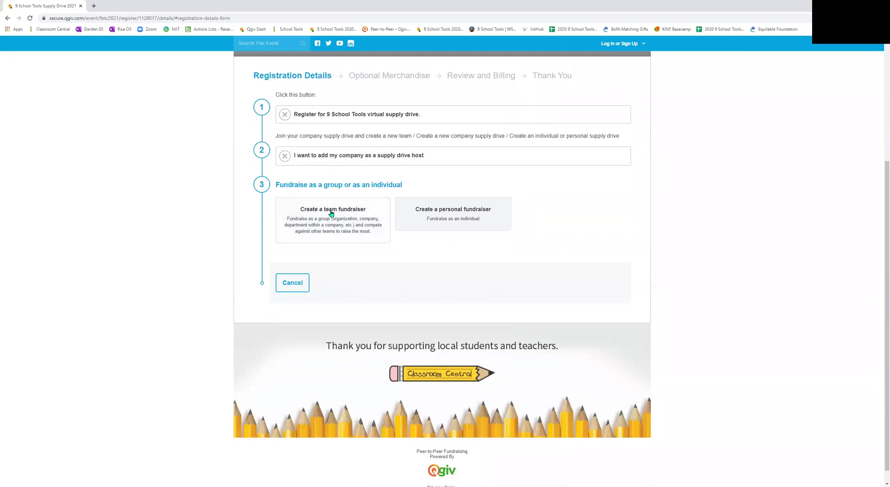
click(331, 212)
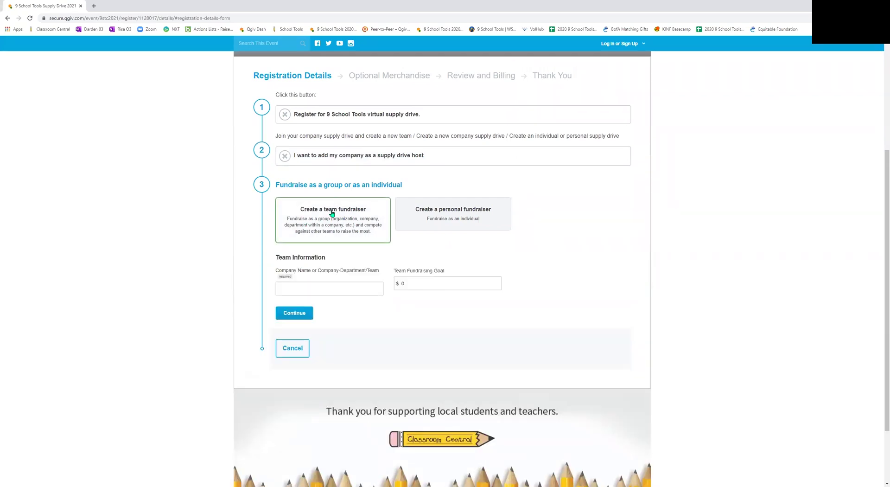
Step: Enter company name 'School Supplies LLC' with a $1000.00 team goal and continue
click(309, 288)
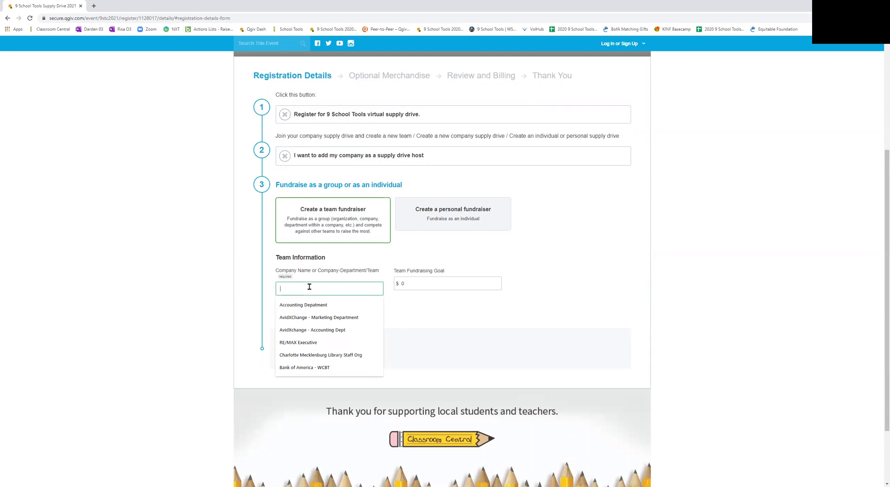
text(Sch)
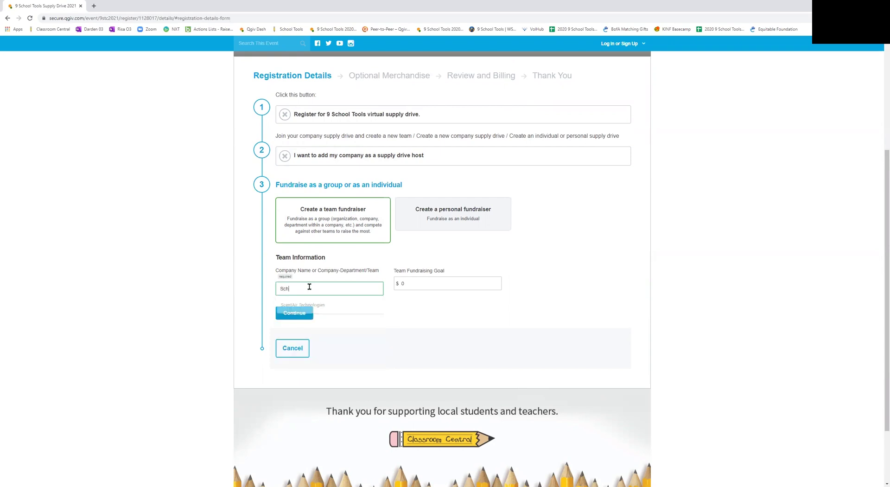
text(ool Su)
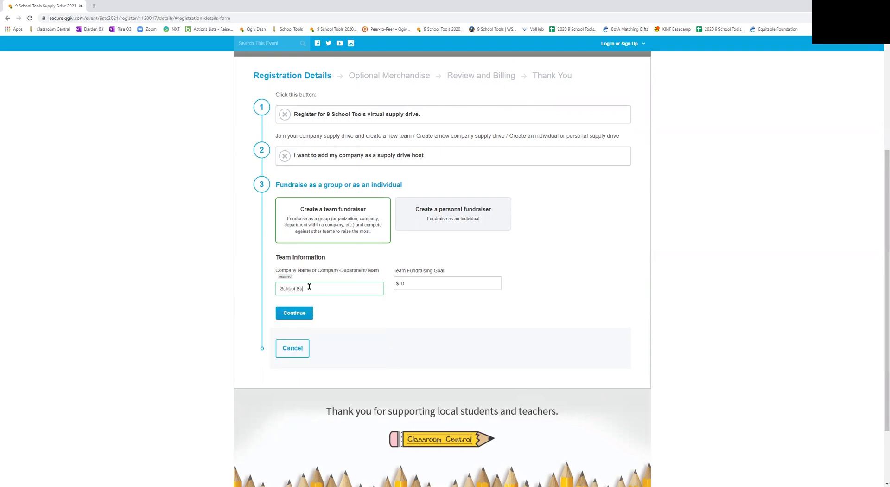
text(pplies LL)
click(407, 281)
text(100)
key(BackSpace)
key(BackSpace)
key(BackSpace)
key(BackSpace)
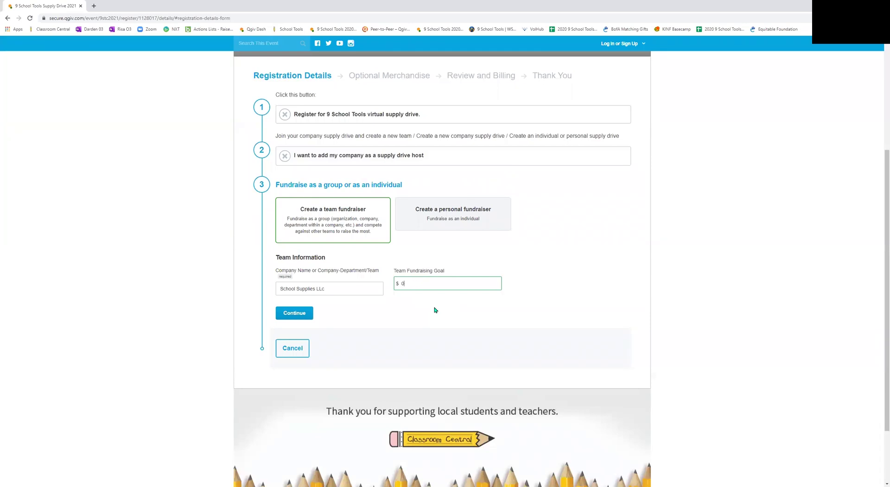
text(1000.00)
click(333, 288)
key(BackSpace)
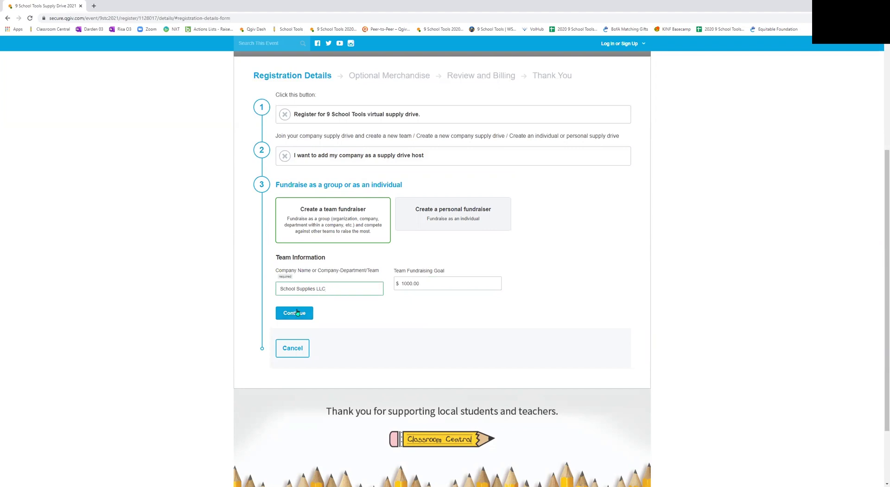
click(297, 312)
scroll(232, 311, down, 2)
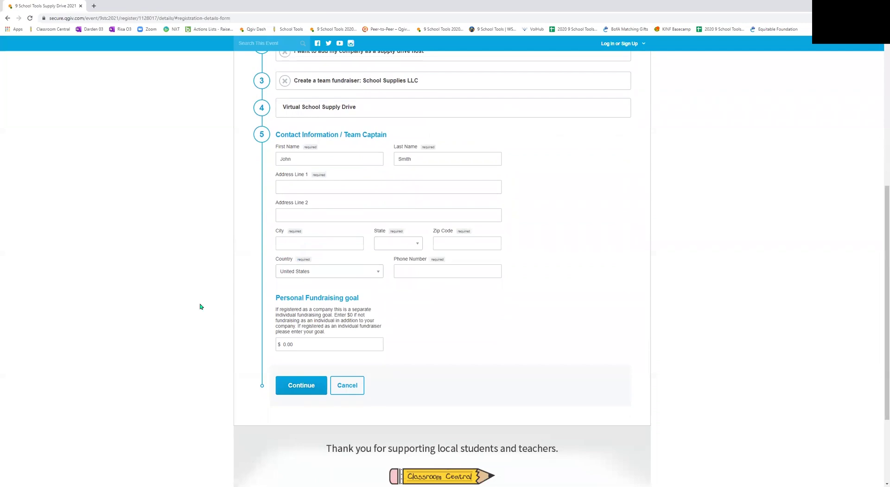
Step: Fill in the team captain's street address, city, state and zip code
click(316, 187)
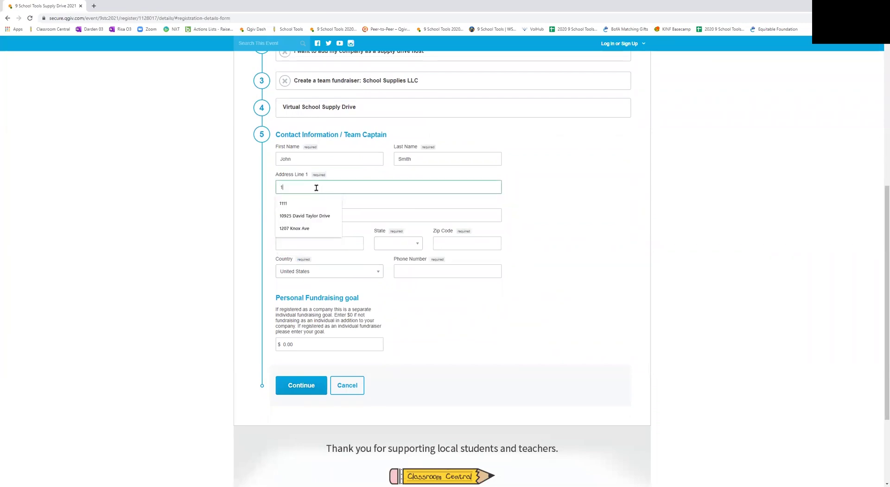
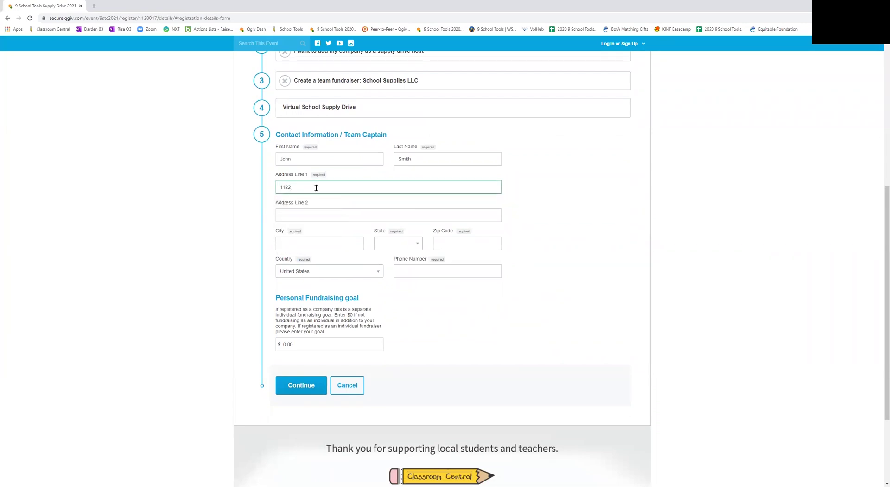
key(Tab)
key(Tab)
text(Charl)
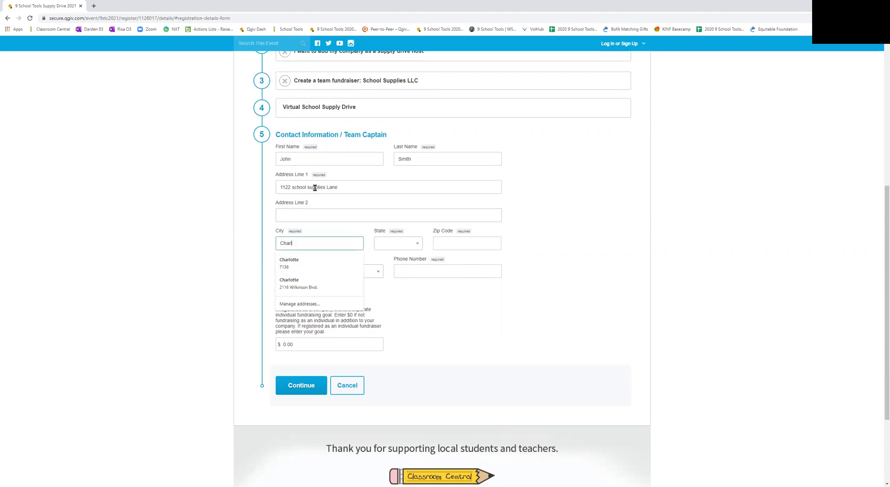
text(otte)
key(Tab)
key(n)
key(e)
key(v)
key(Down)
key(Down)
key(Down)
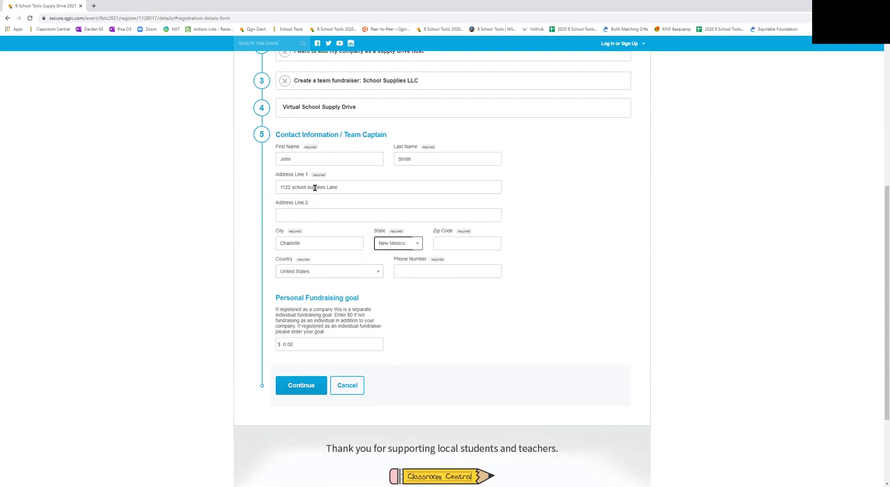
key(Down)
key(Tab)
text(28202)
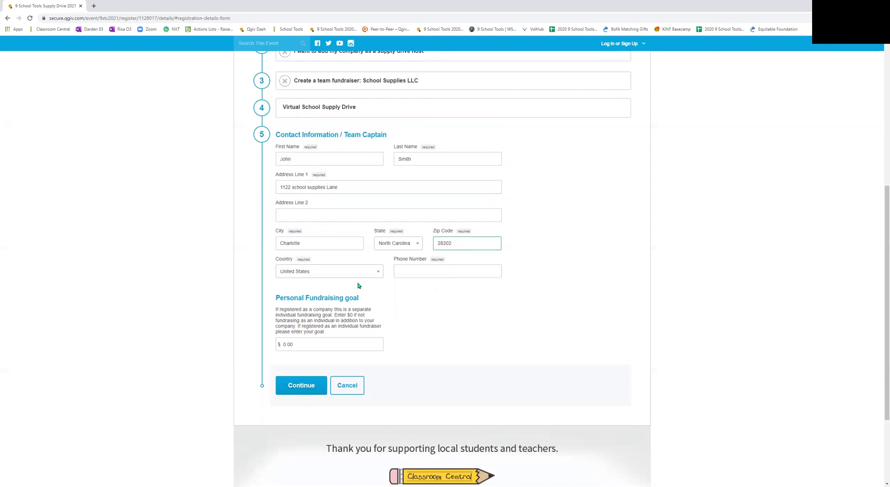
Step: Enter the captain's phone number and submit the contact details
click(405, 272)
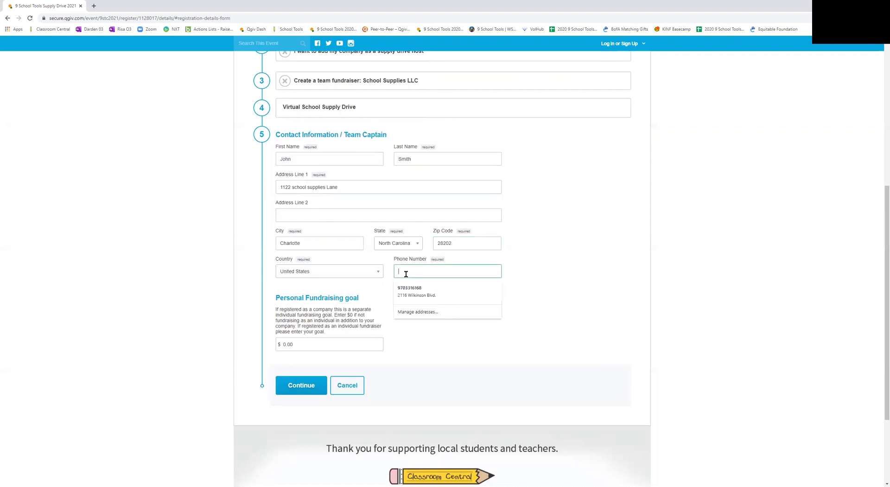
click(424, 360)
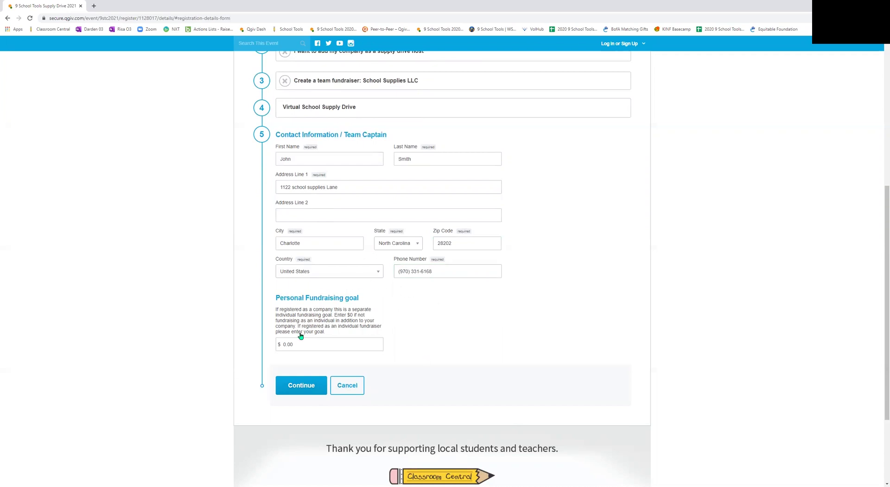
click(294, 386)
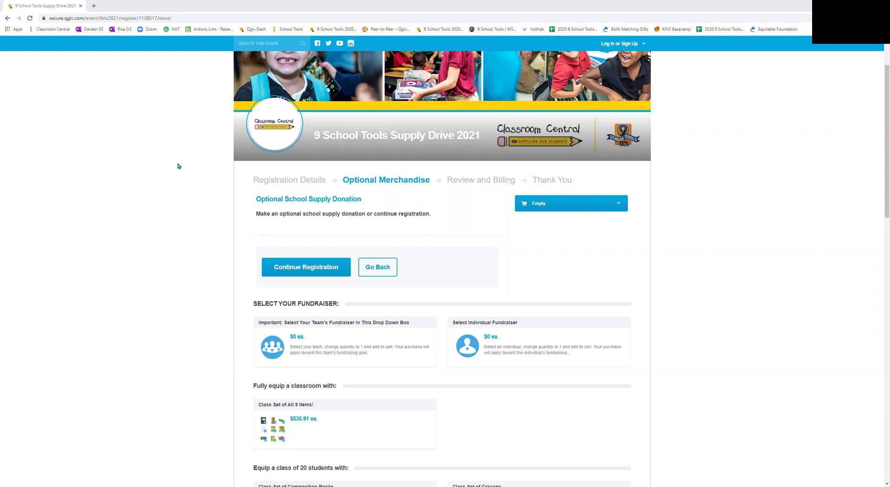
Step: Skip the optional merchandise and complete the $0.00 team leader registration
click(310, 271)
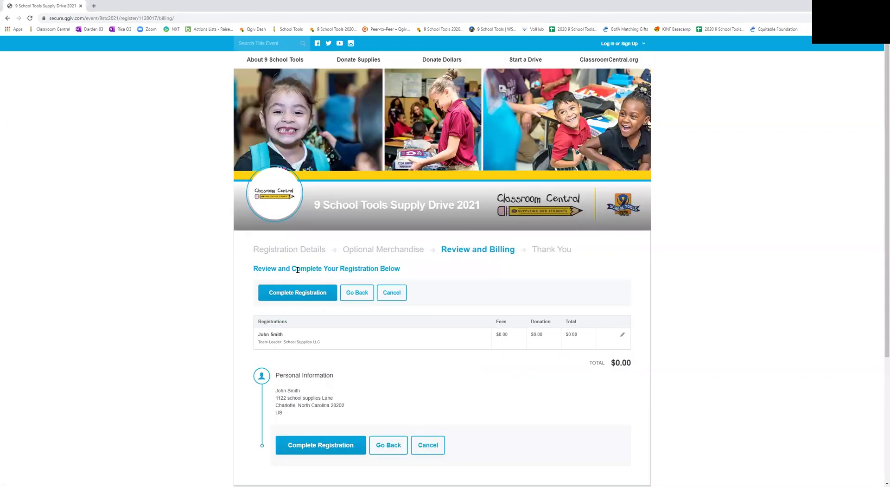
scroll(219, 306, down, 3)
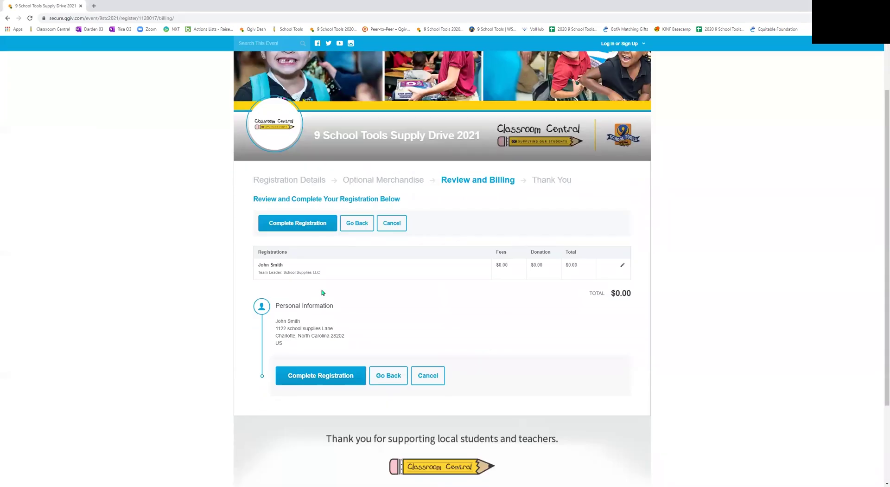
click(323, 374)
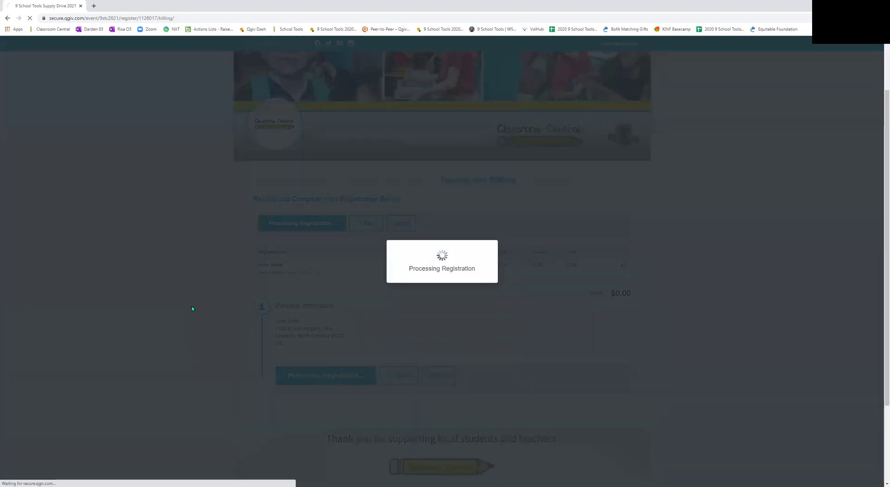
Step: Go to Team Fundraising from the My Fundraising Tools menu
scroll(193, 306, down, 1)
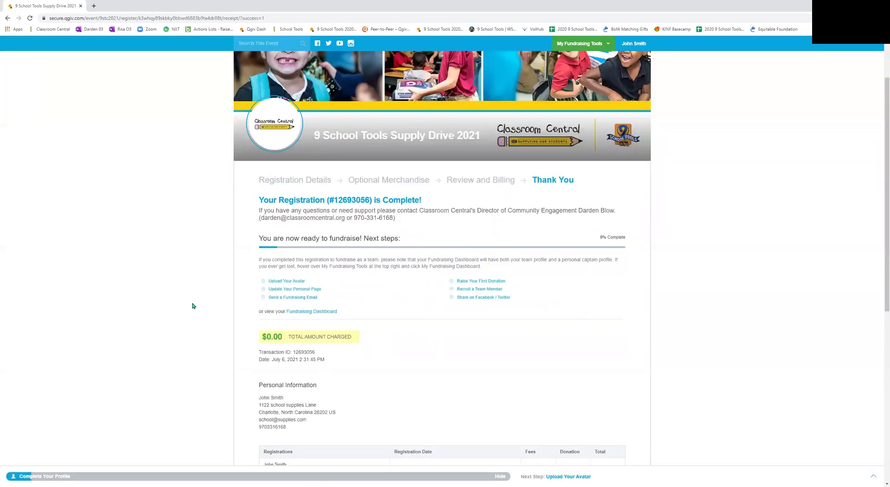
scroll(478, 302, up, 1)
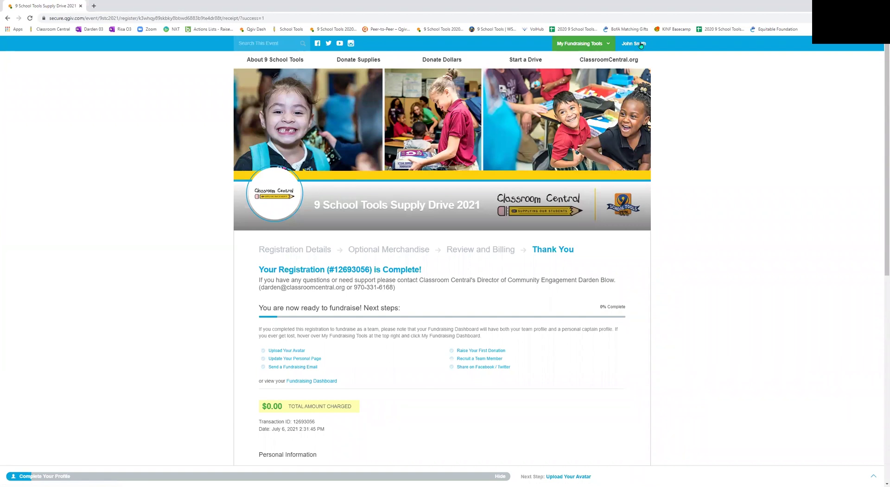
mouse_move(588, 45)
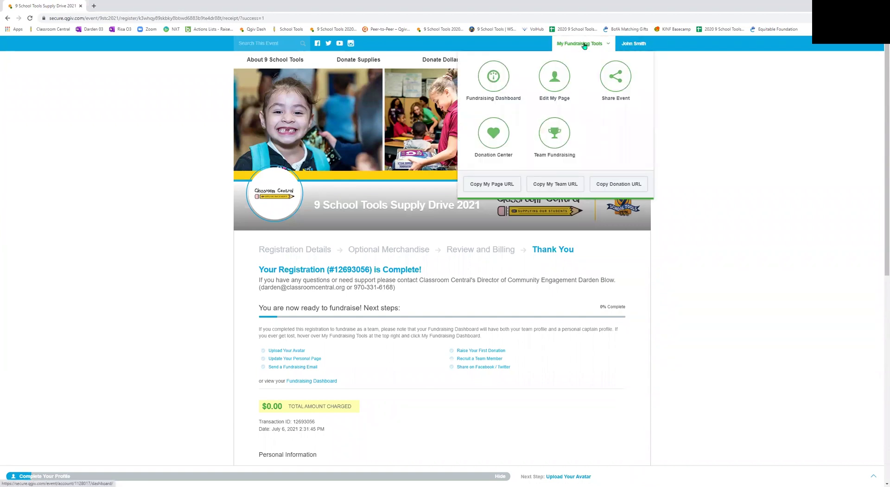
click(552, 135)
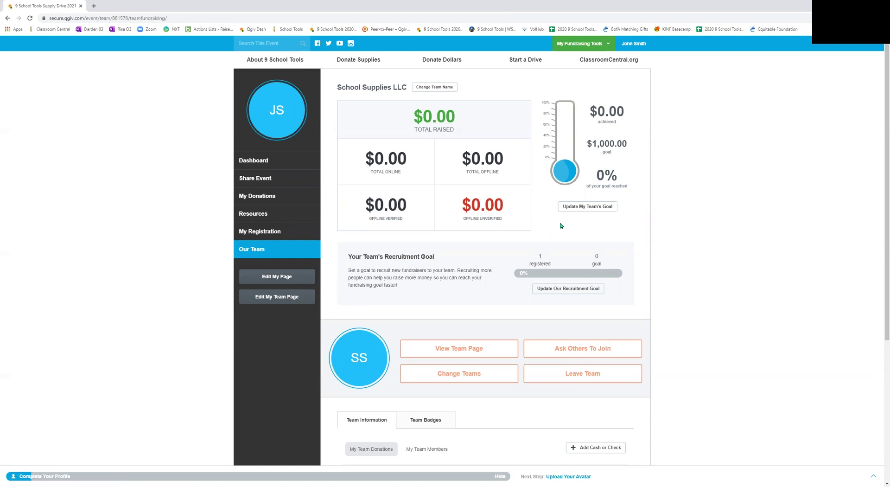
Step: Update the team's fundraising goal from 1,000.00 to 2,000.00
click(590, 207)
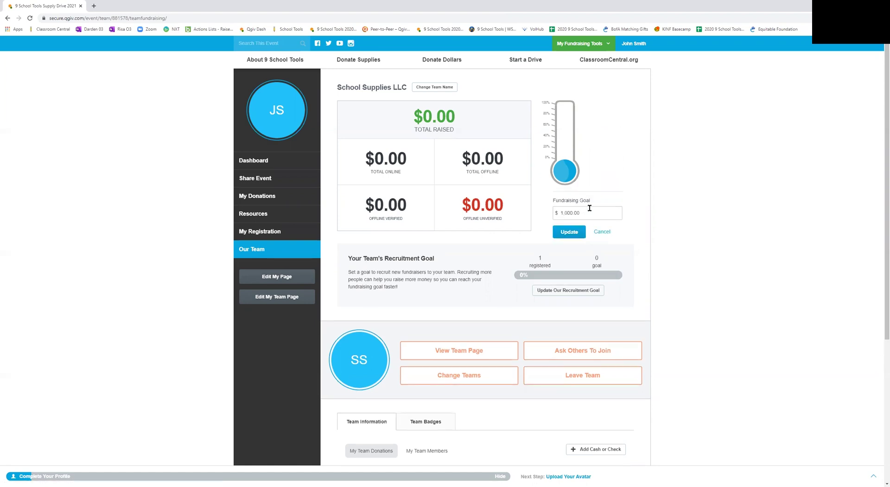
drag(583, 213, 552, 215)
text(2)
click(564, 231)
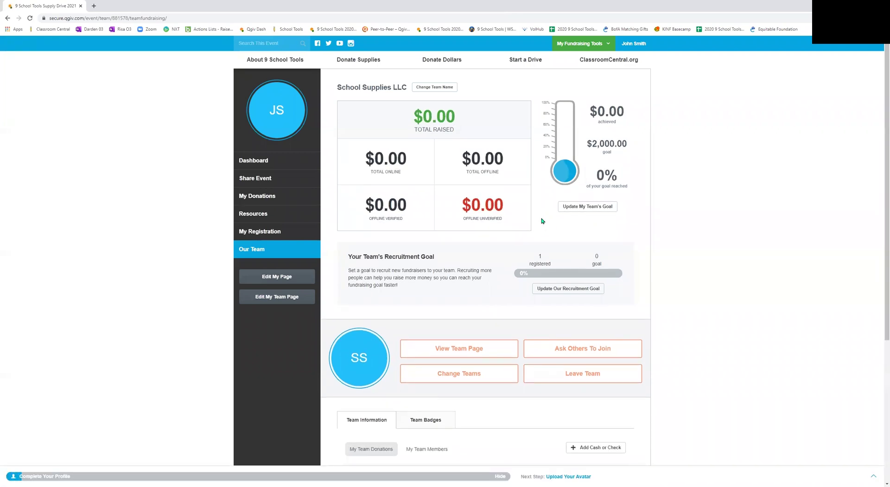
click(278, 297)
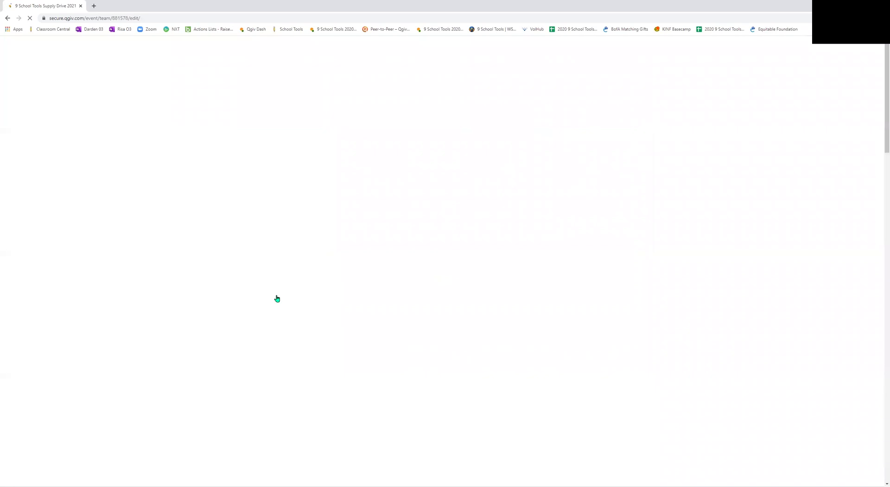
Step: Open and close the settings of the team page's title and slideshow sections
mouse_move(274, 191)
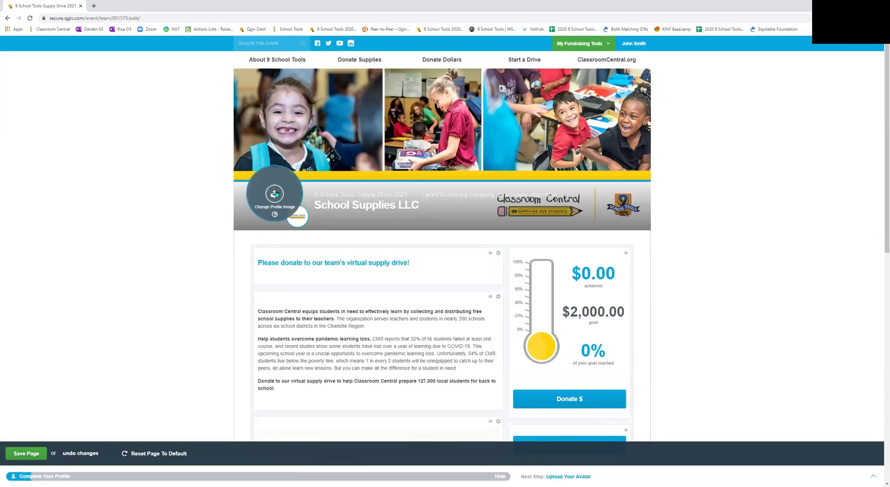
click(499, 253)
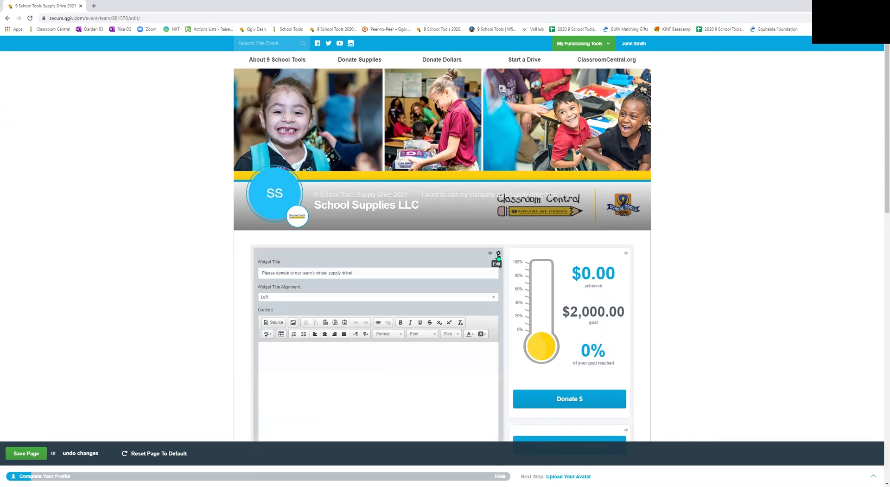
scroll(426, 302, down, 2)
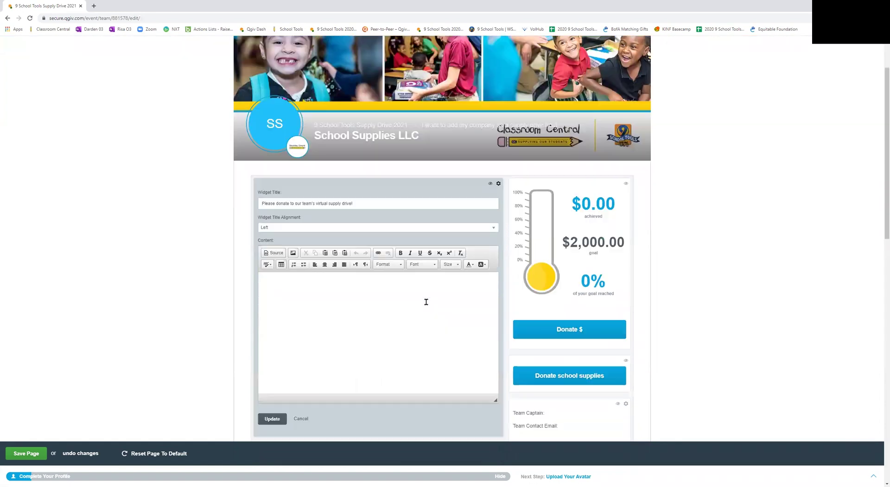
click(498, 184)
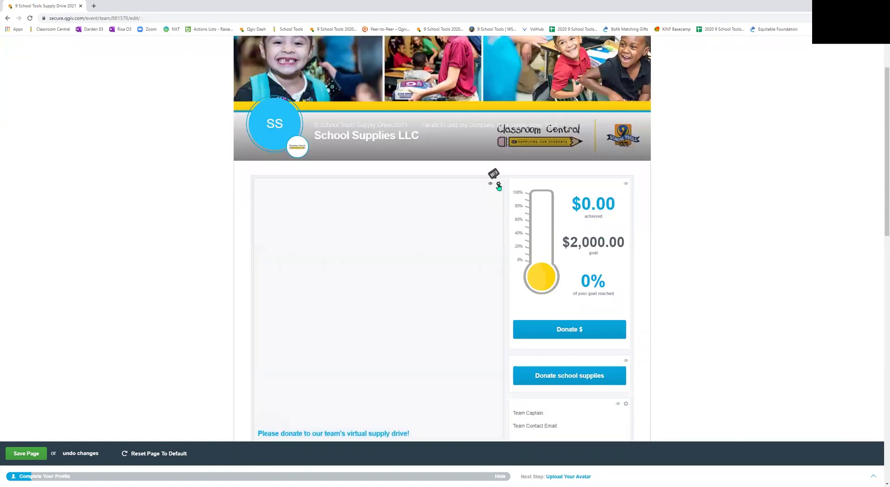
scroll(498, 216, down, 3)
click(498, 214)
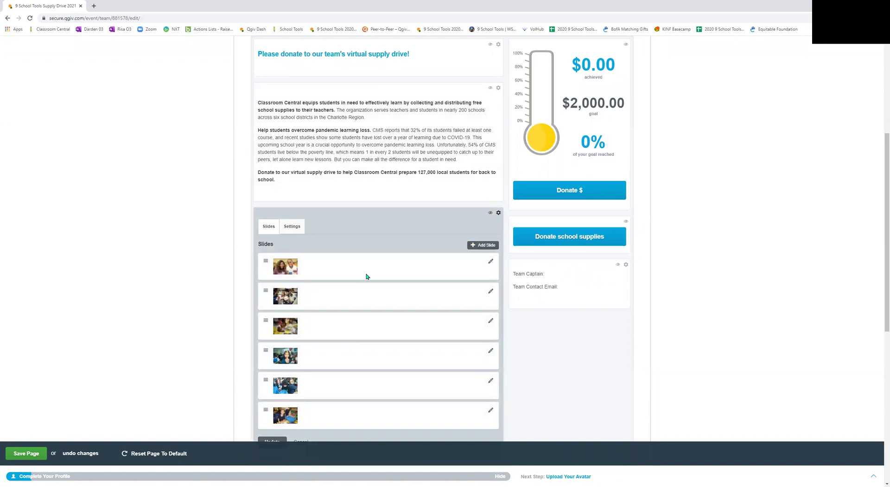
click(498, 214)
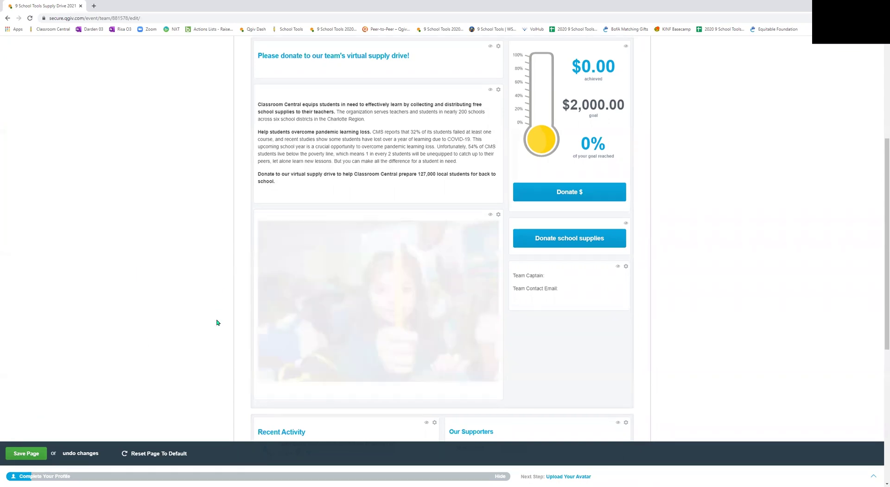
scroll(216, 321, up, 5)
scroll(337, 181, down, 1)
scroll(401, 285, up, 1)
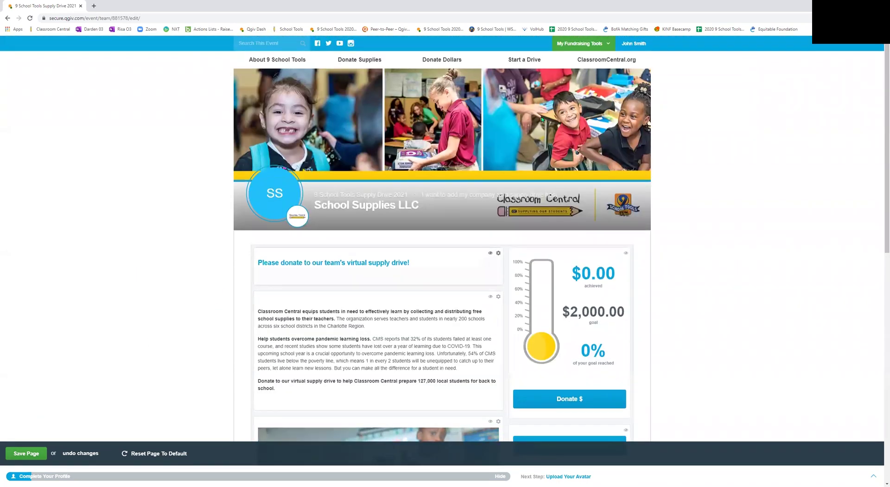
click(593, 44)
Step: From Team Fundraising, open the public School Supplies LLC team page and scroll through it
click(552, 141)
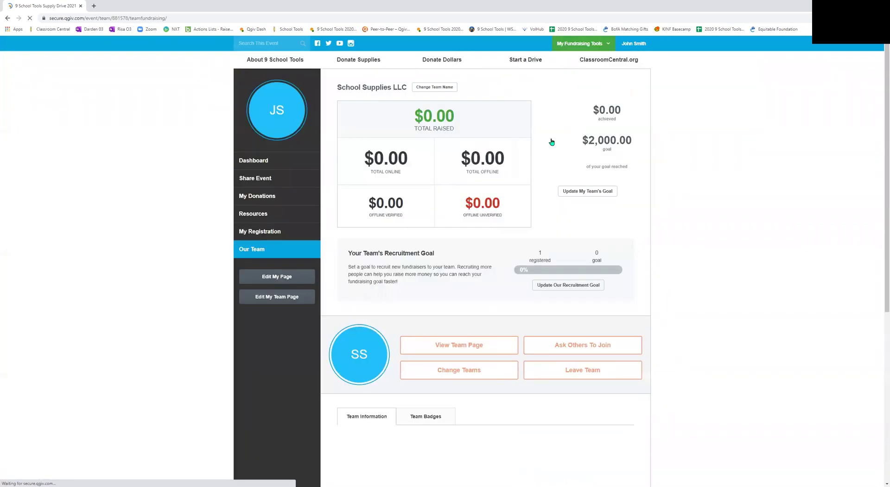
click(458, 348)
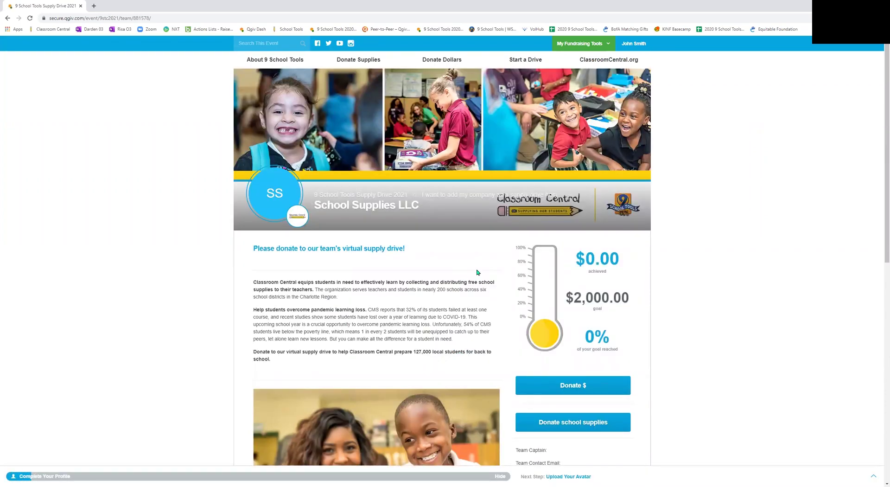
scroll(509, 265, down, 2)
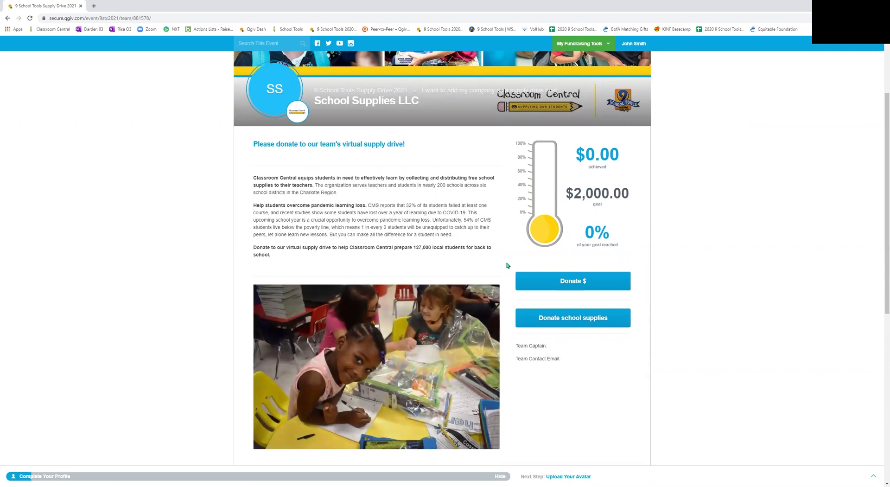
Step: Preview the team donation form with a $25 gift down to Complete Donation, then return to the team page
click(570, 281)
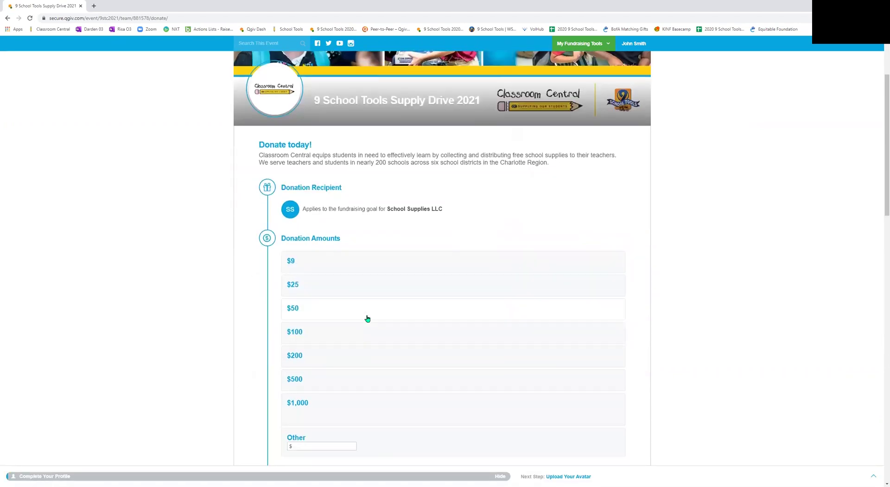
scroll(367, 318, down, 1)
click(339, 260)
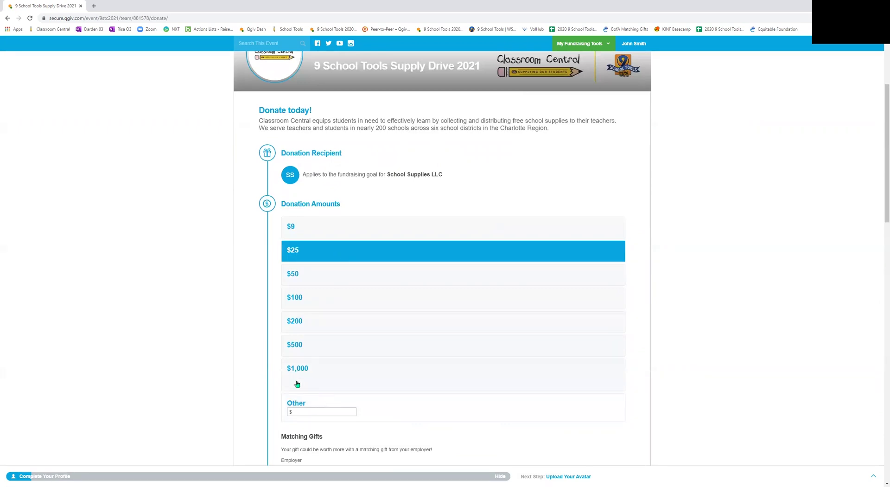
scroll(297, 384, down, 3)
scroll(249, 346, down, 2)
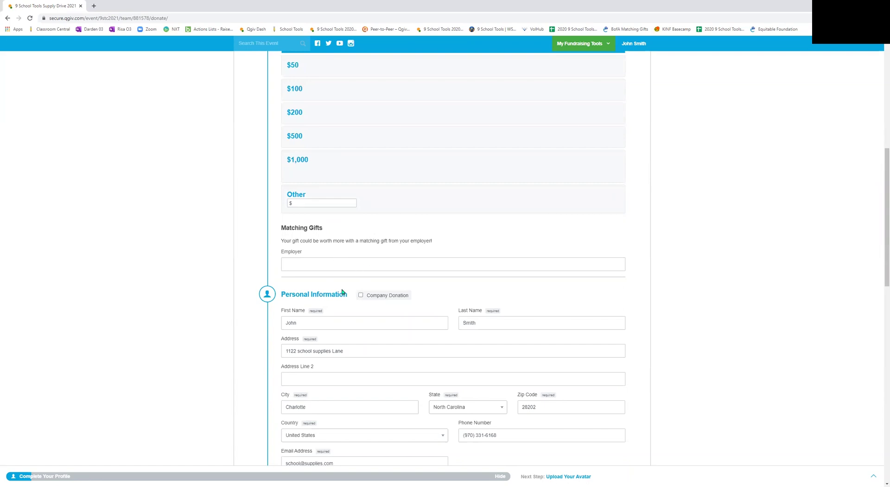
scroll(253, 297, down, 7)
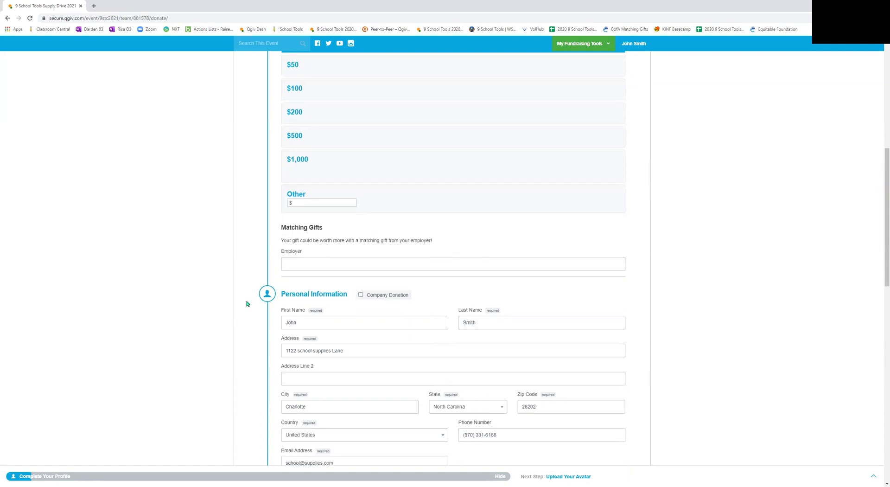
scroll(246, 303, down, 1)
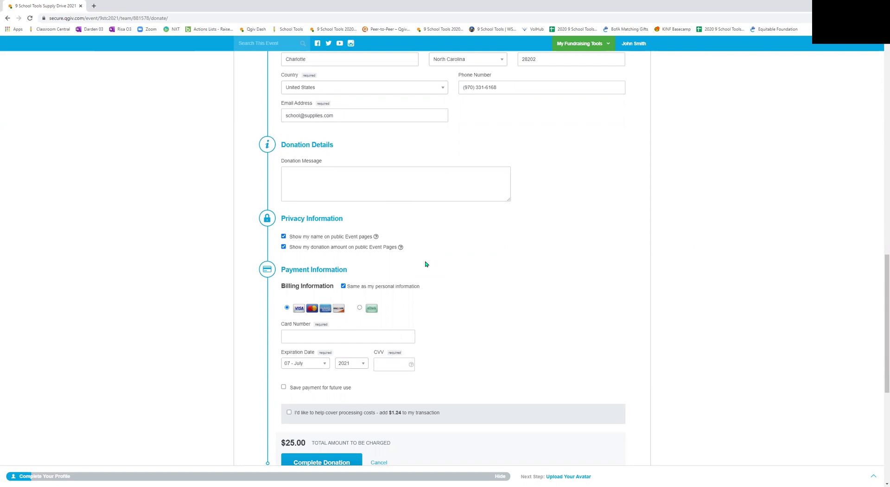
scroll(425, 264, down, 3)
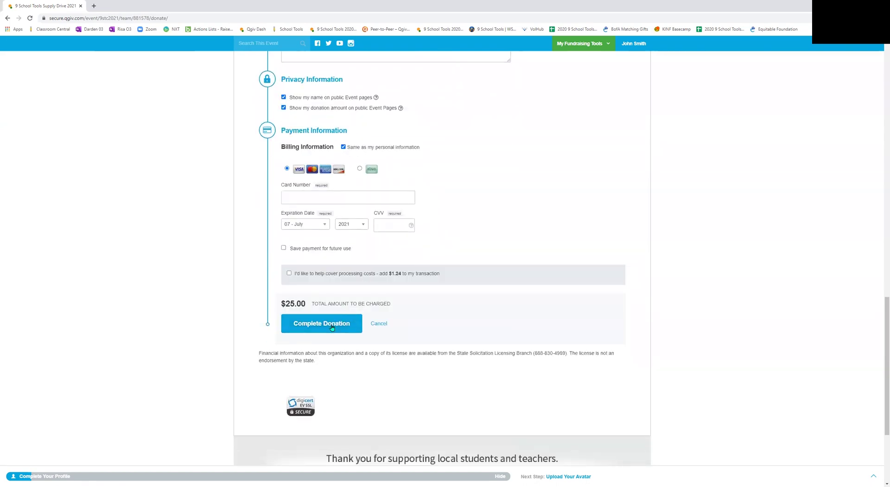
click(7, 18)
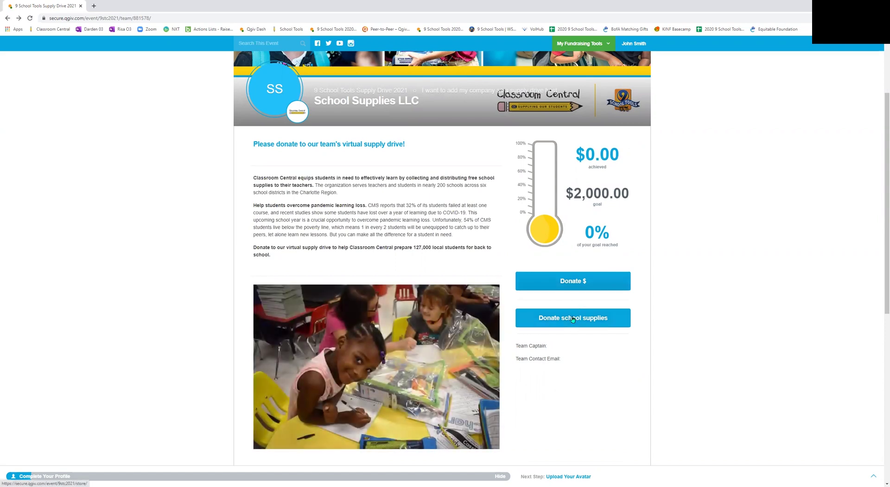
Step: Open the Donate school supplies store and look at its team fundraiser option and team list
click(573, 318)
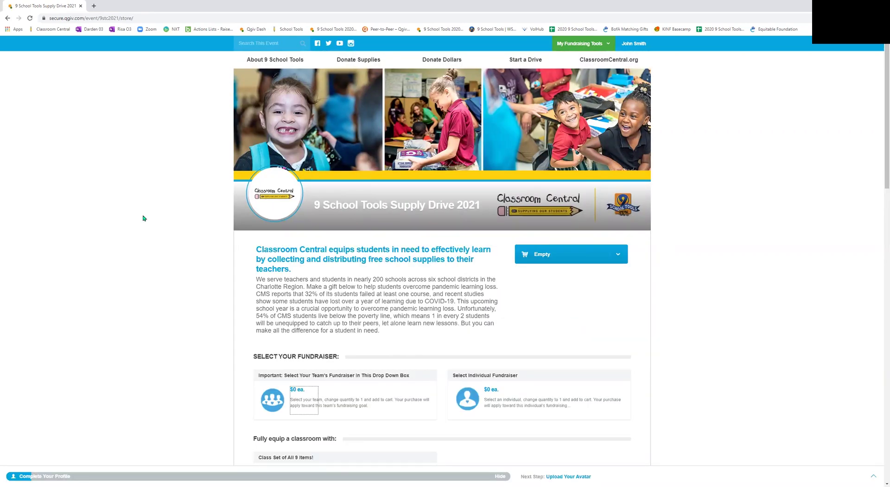
scroll(144, 218, down, 2)
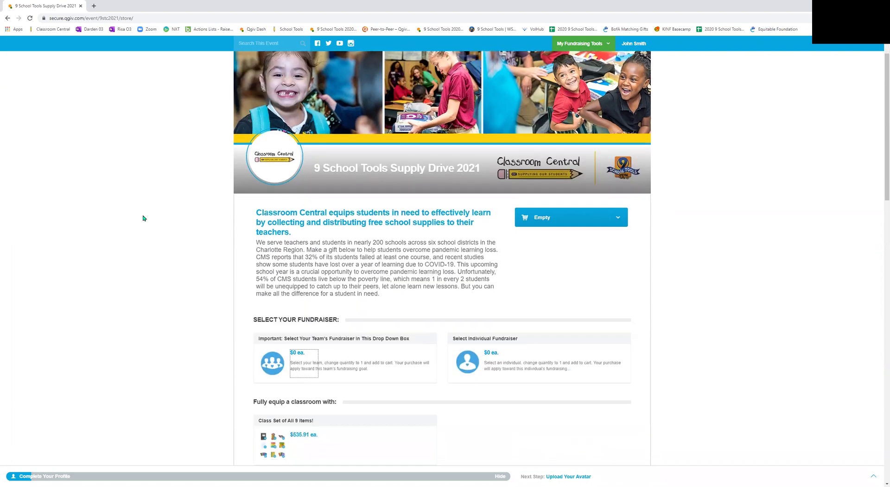
scroll(234, 268, down, 2)
click(292, 255)
click(543, 250)
click(556, 203)
click(556, 203)
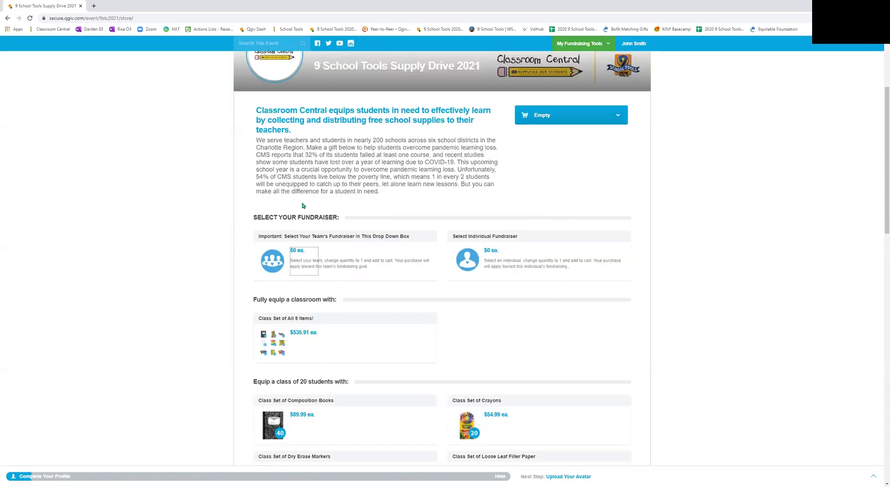
Step: Browse the store's priced classroom supply sets and the 9 most needed items
scroll(177, 301, down, 1)
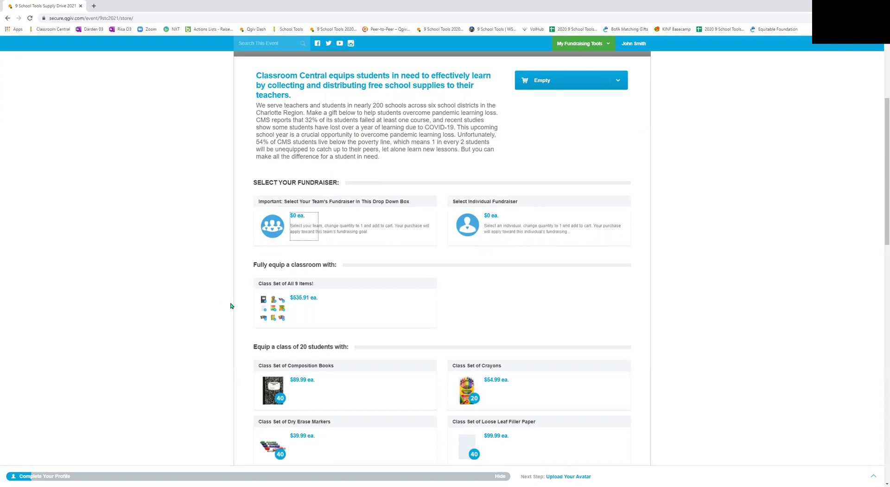
scroll(232, 306, down, 3)
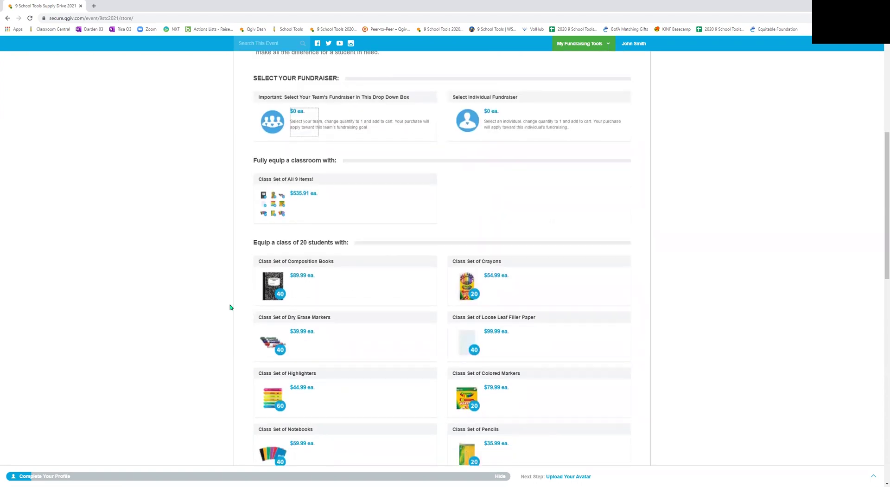
scroll(231, 307, down, 7)
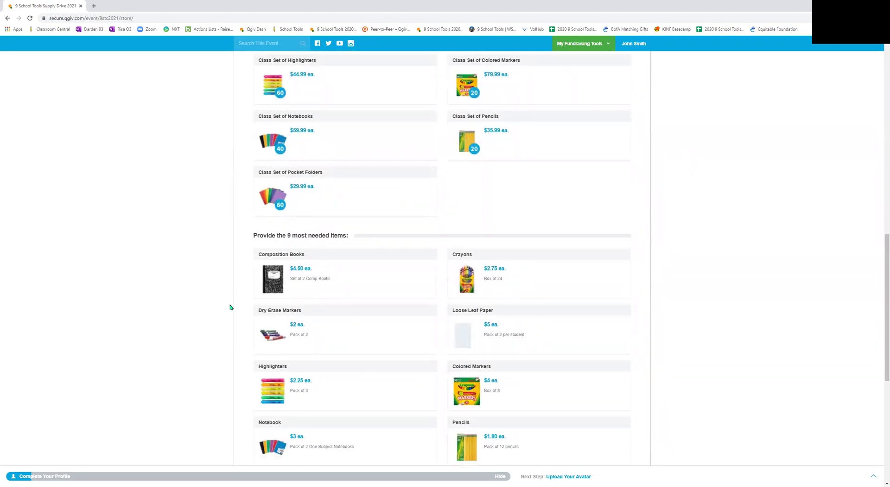
scroll(230, 307, down, 3)
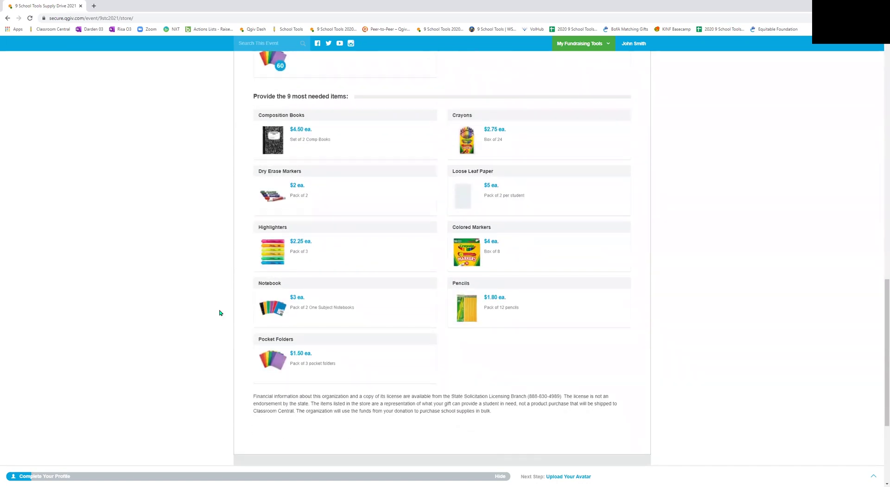
Step: Add two packs of pencils to the cart, preview the $3.60 checkout, then return to the team page
click(470, 307)
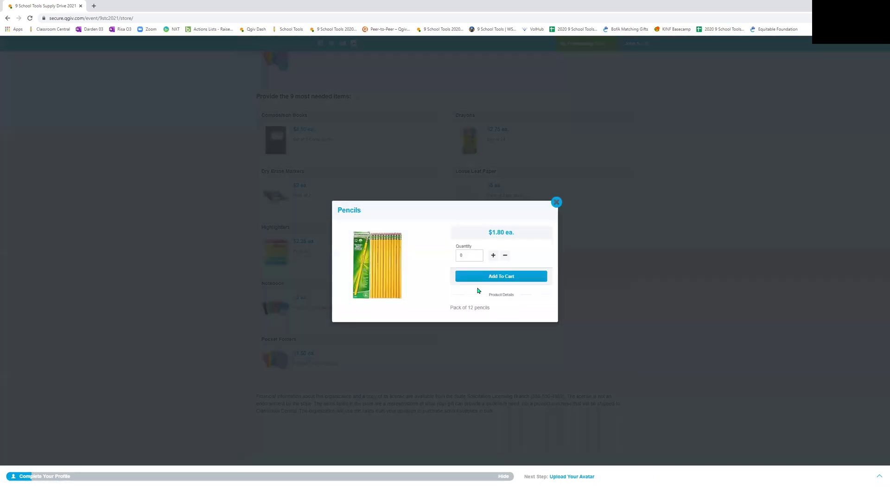
click(494, 257)
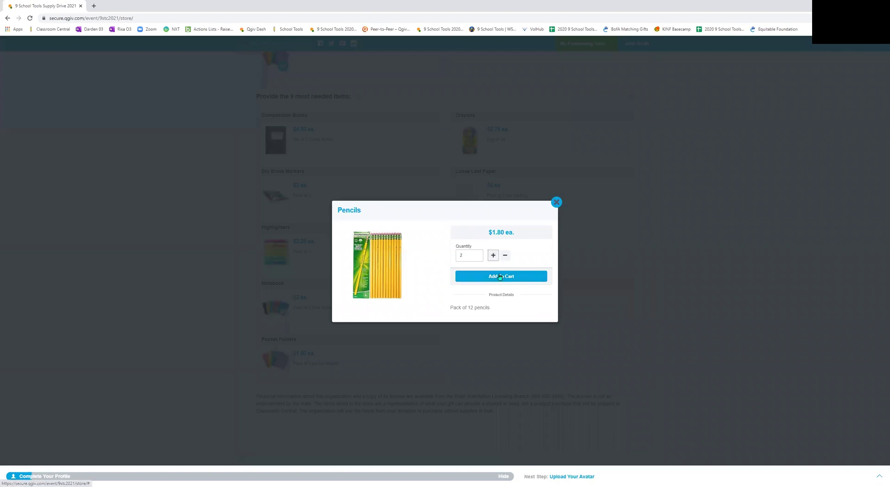
click(500, 276)
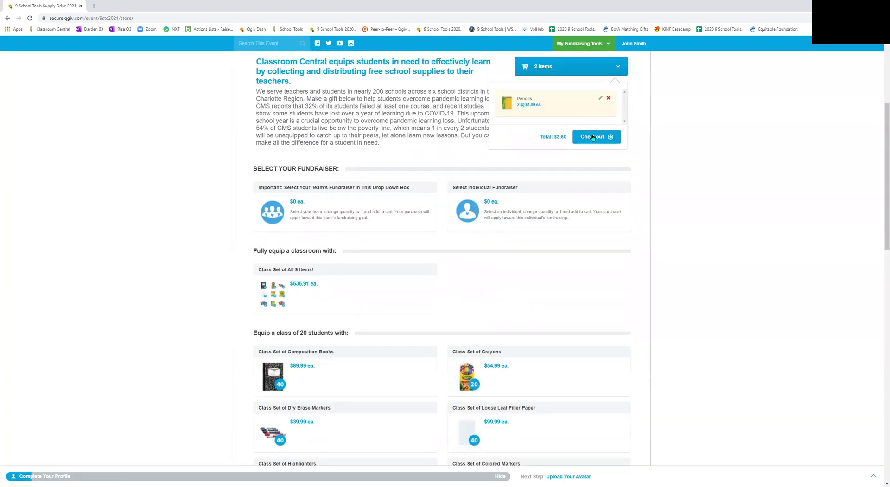
click(592, 137)
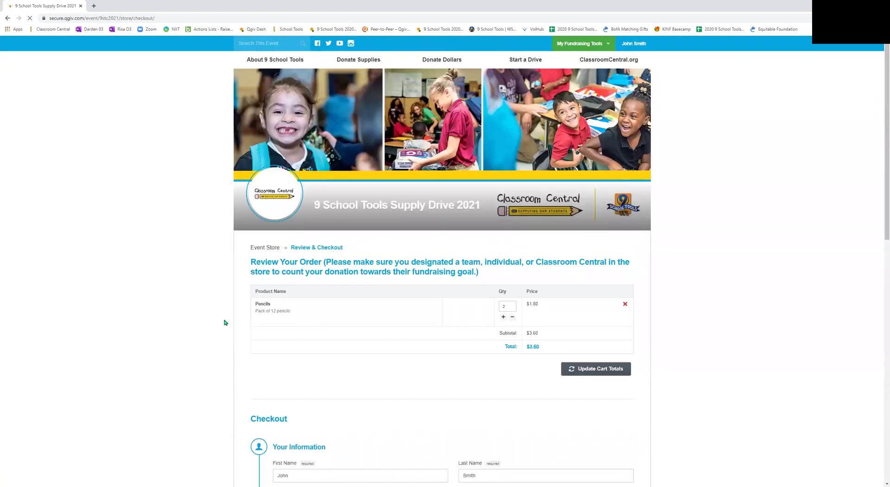
scroll(224, 322, down, 10)
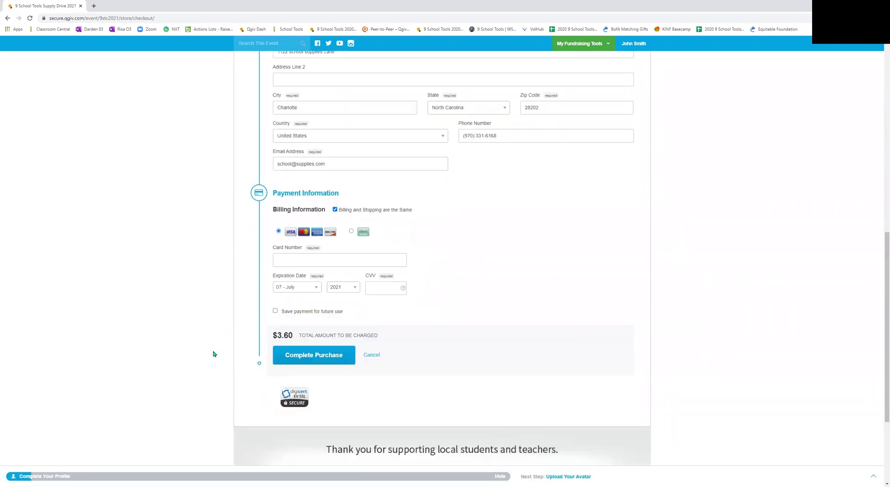
scroll(208, 342, up, 8)
click(7, 20)
click(7, 20)
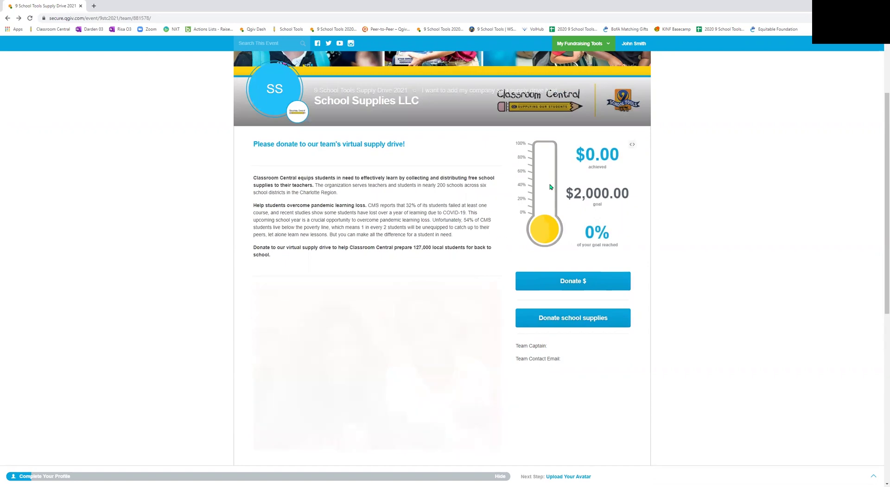
Step: Go to the Downloadable Resources page through the My Fundraising Tools menu
scroll(190, 162, up, 2)
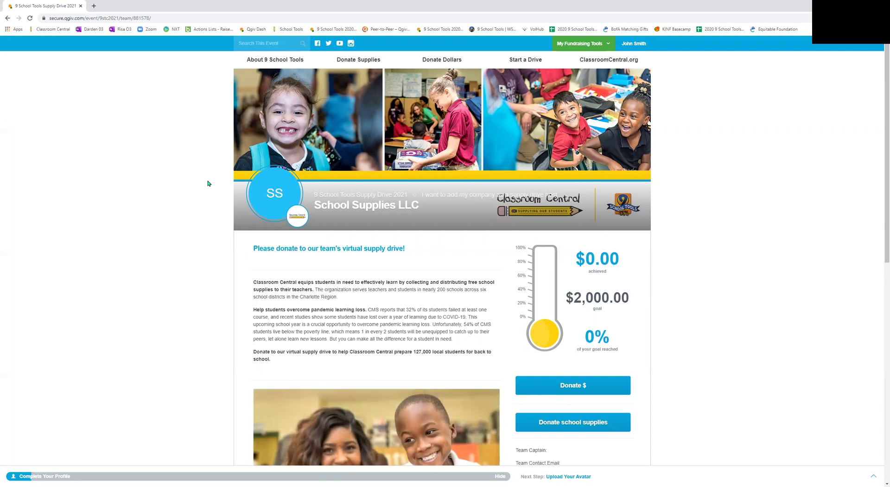
click(586, 44)
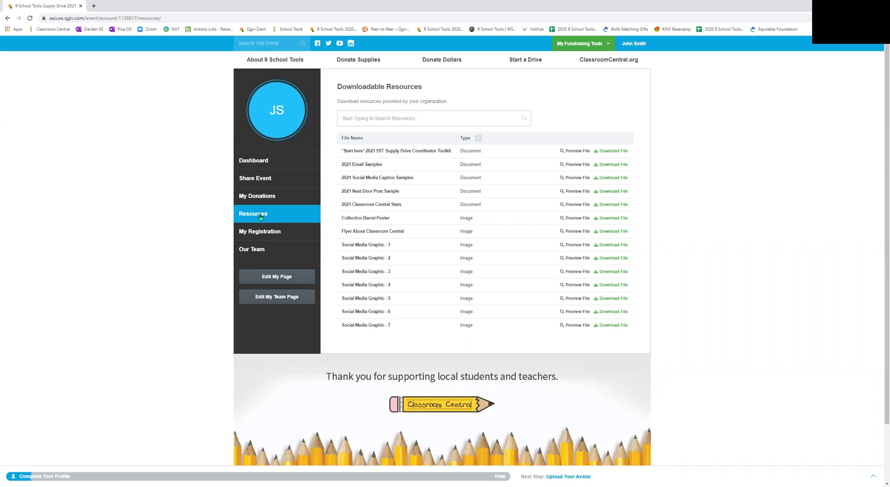
Step: Show the Our Team overview: $0.00 raised of the $2,000.00 goal, one member
click(261, 250)
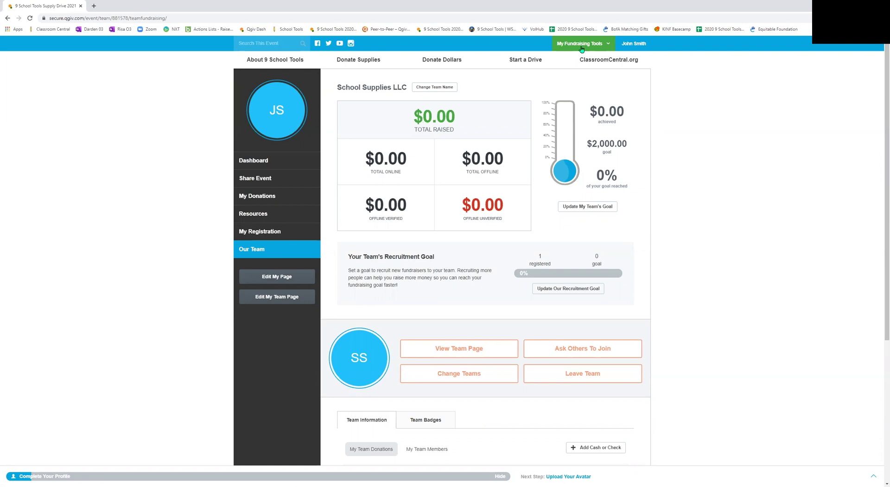
mouse_move(581, 48)
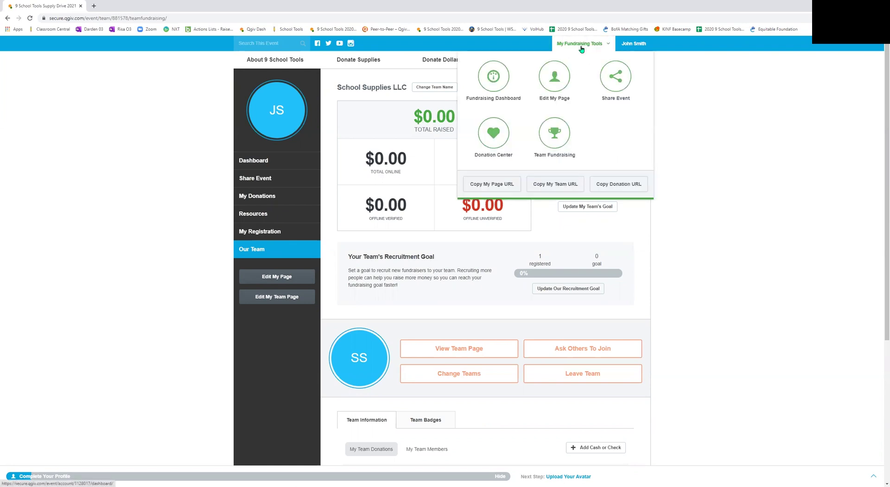
Step: Bring up the team URL for copying, then open the public team page and select its address
click(556, 185)
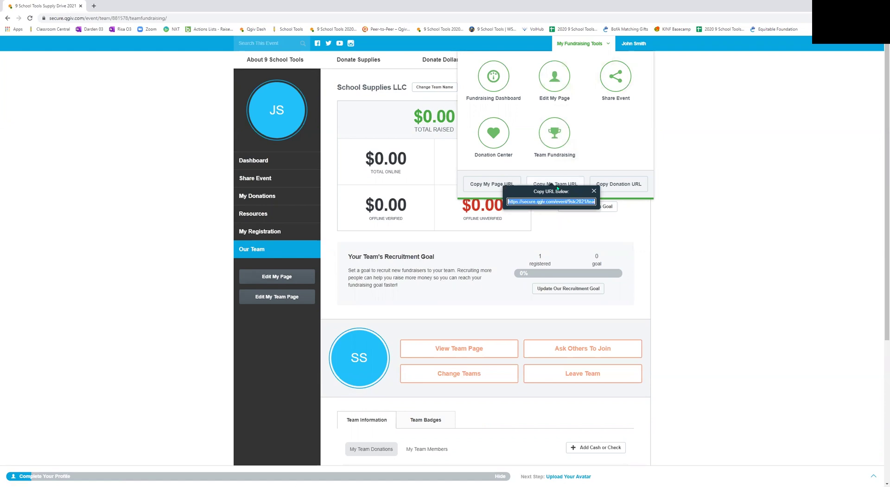
click(507, 249)
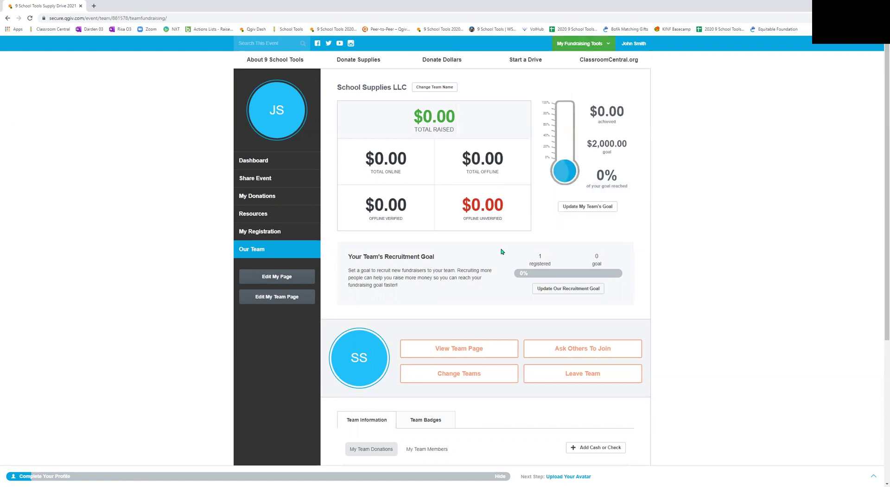
click(447, 353)
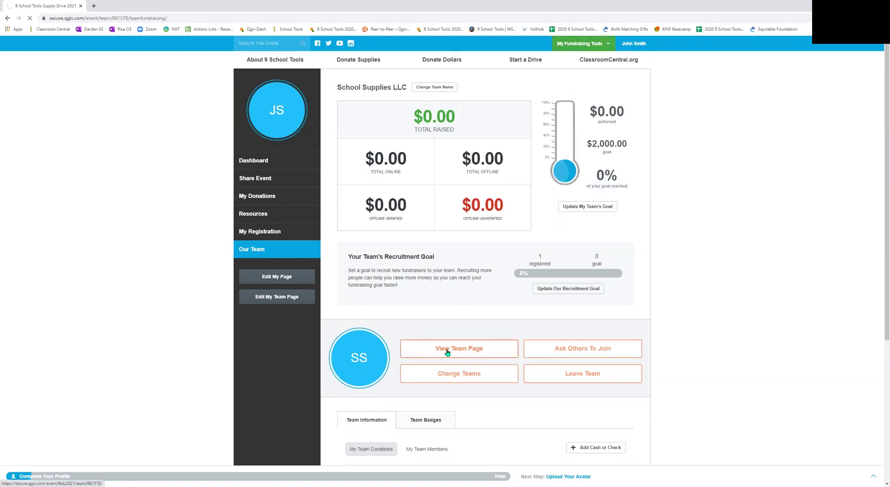
click(158, 20)
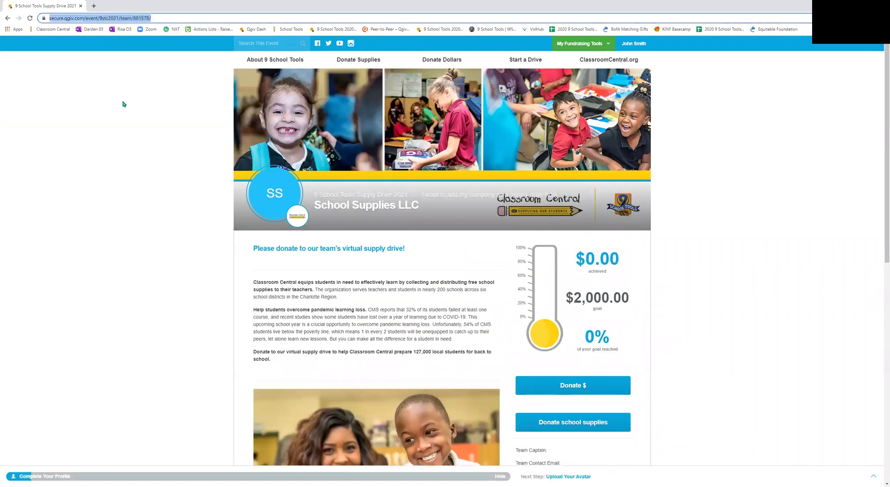